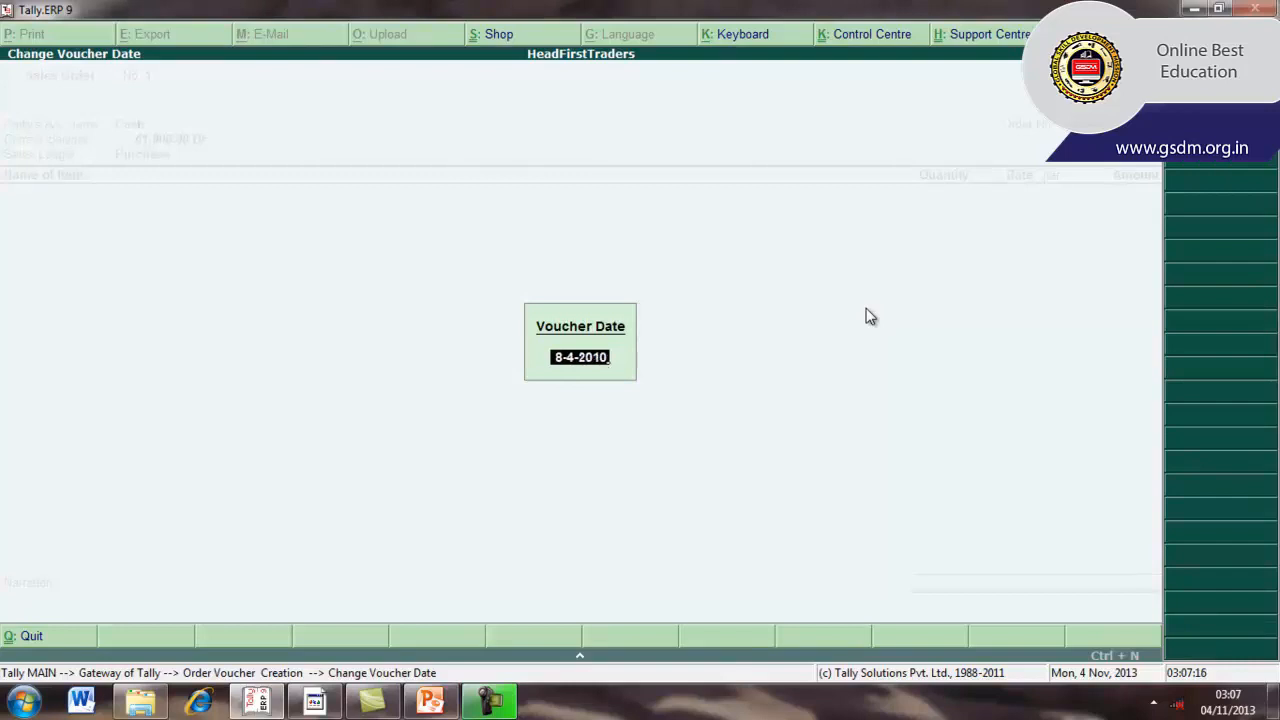
Date the sales order voucher 8-4-2010 and choose Dharmaveer and Co as the party account
key(Return)
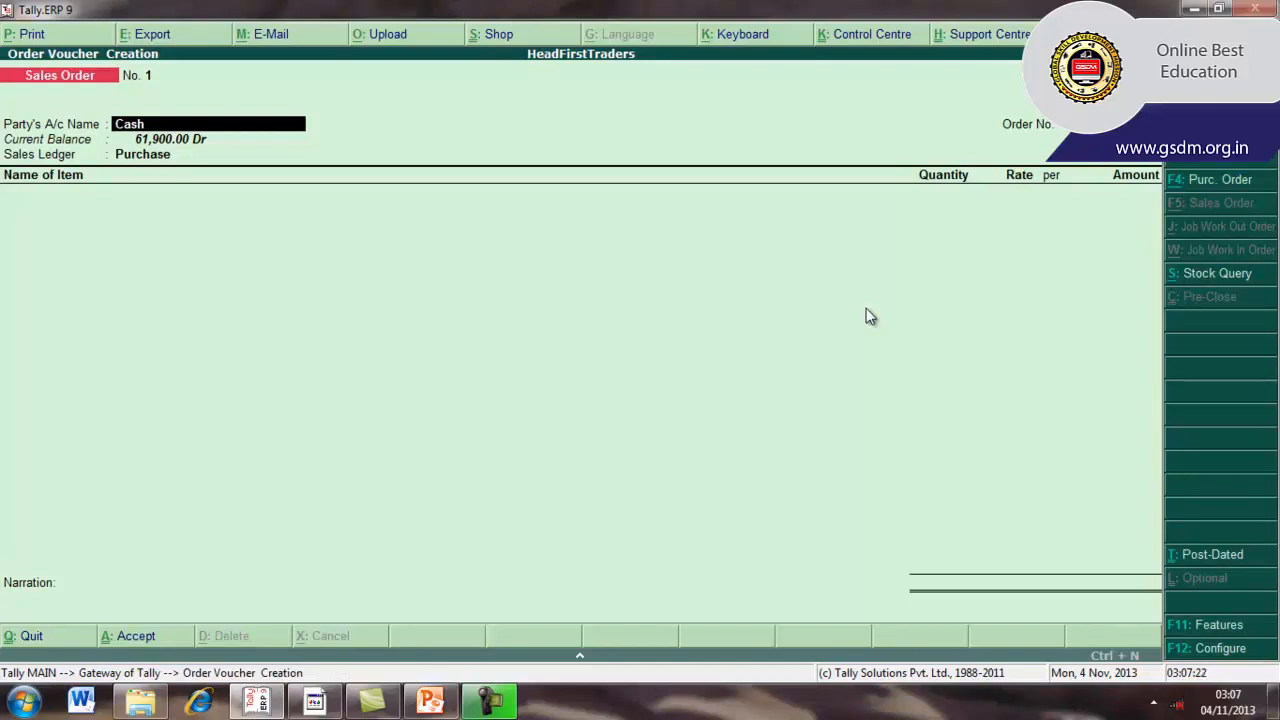
text(D)
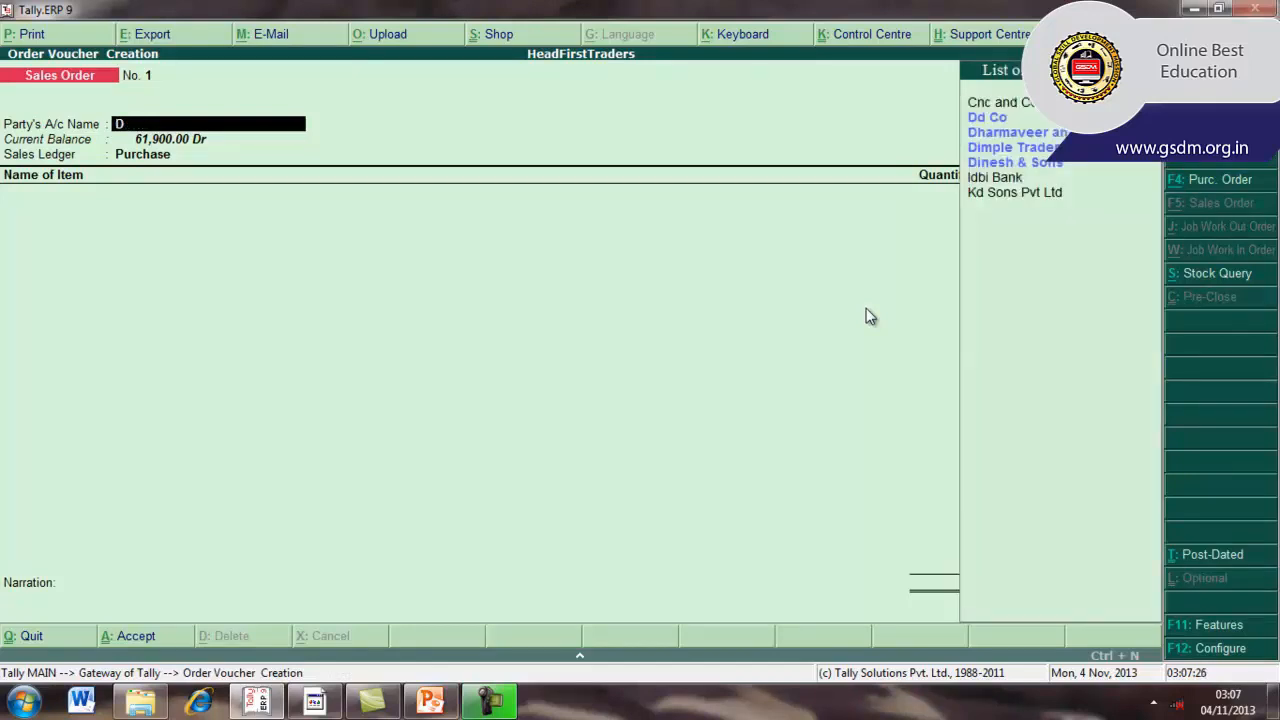
key(Down)
key(Down)
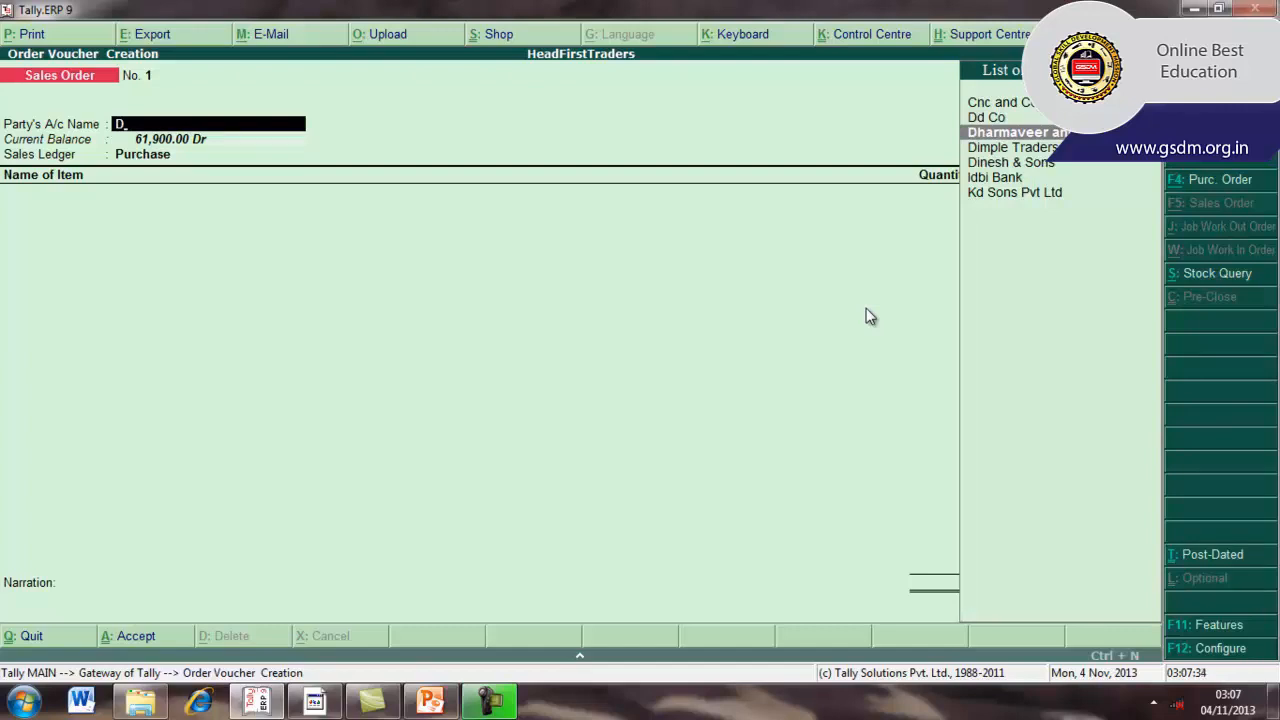
key(Return)
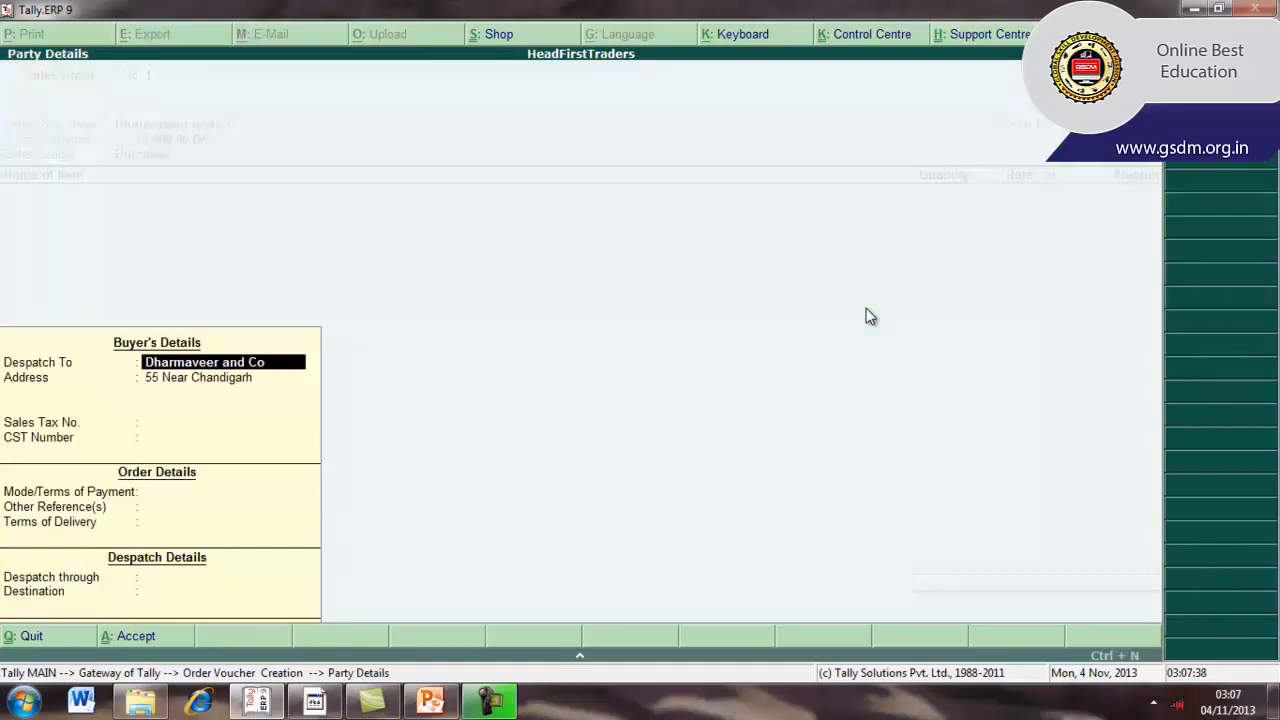
Accept the party details with the prefilled buyer data, leaving the remaining fields blank, and set the sales ledger to Sales
key(Return)
key(Return)
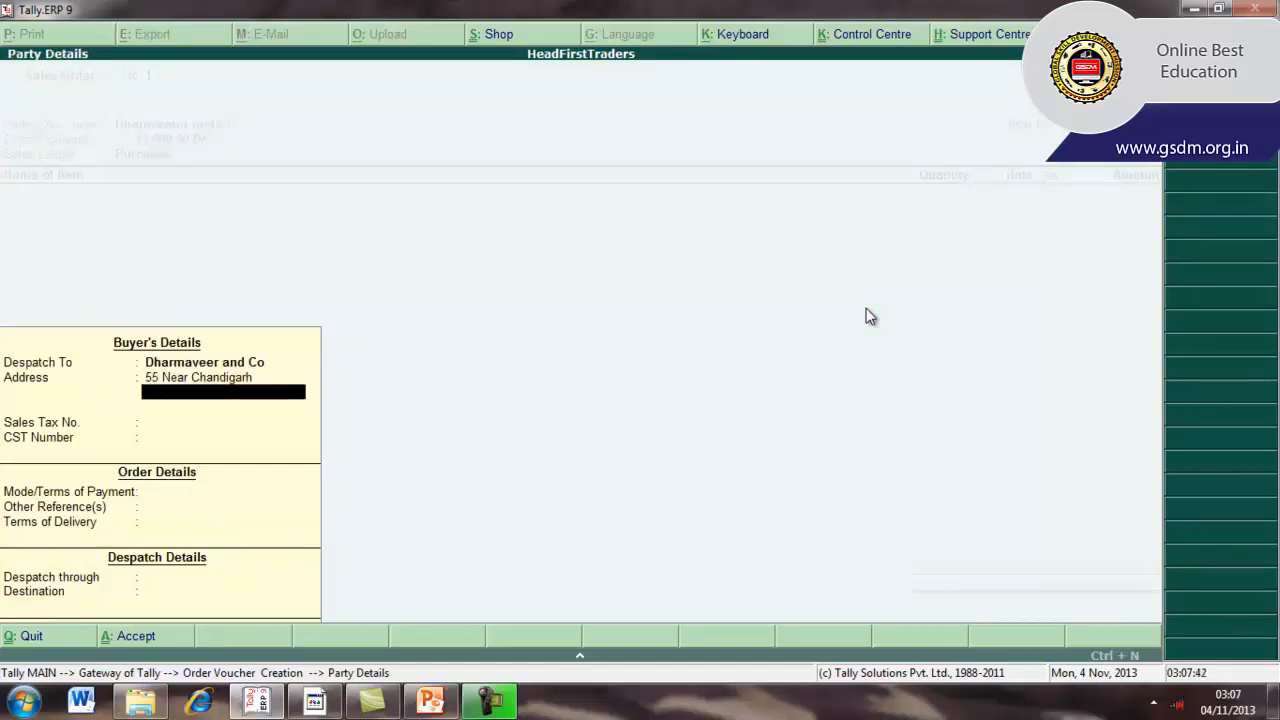
key(Return)
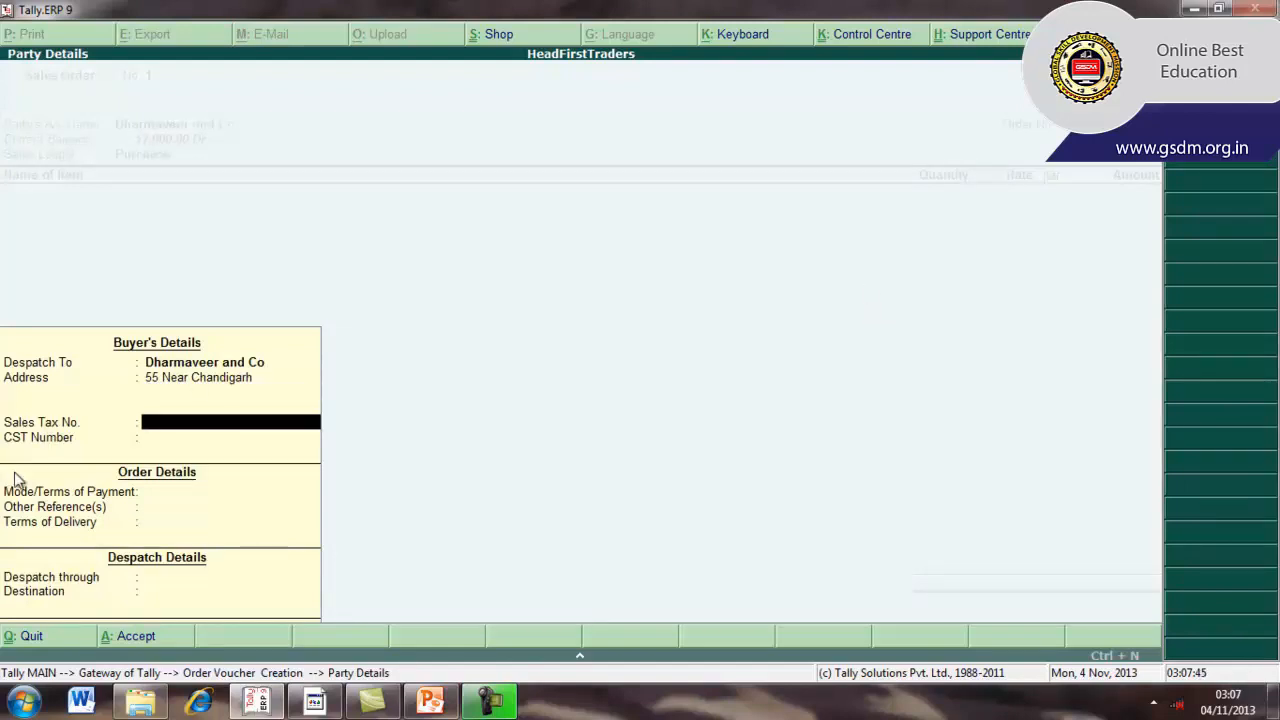
key(Return)
key(Return)
key(Return)
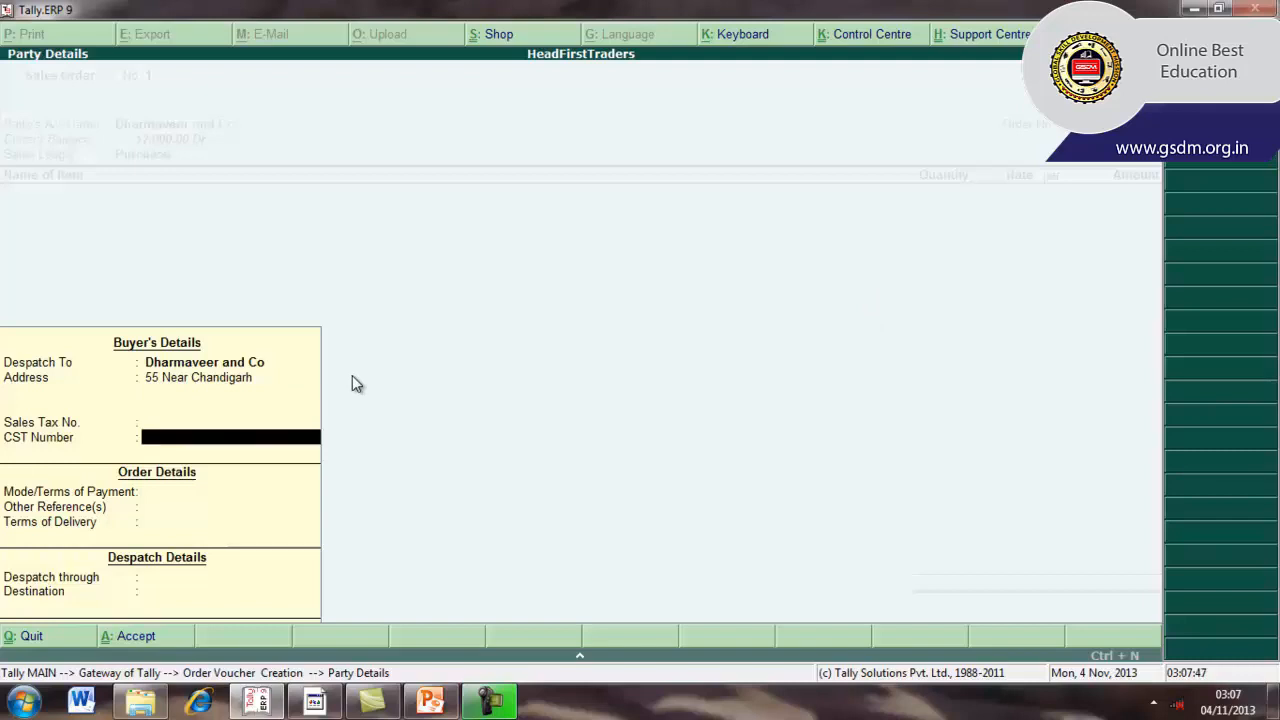
key(Return)
key(Return)
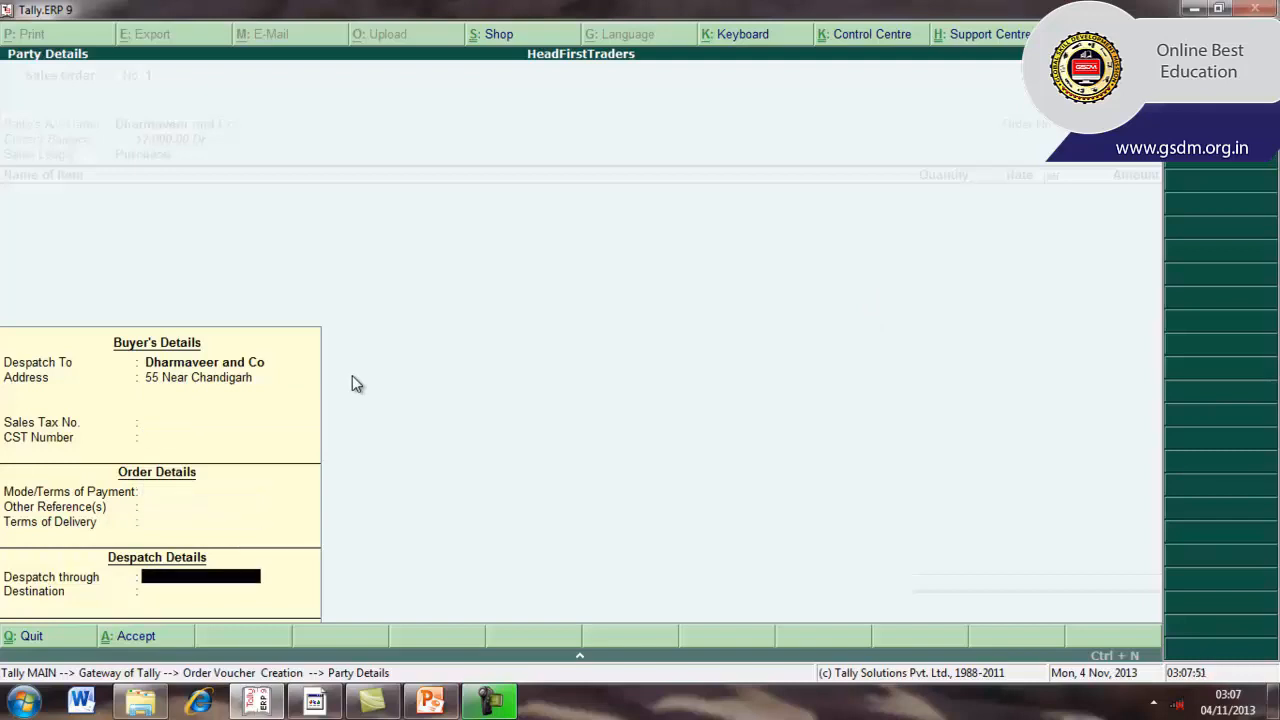
key(Return)
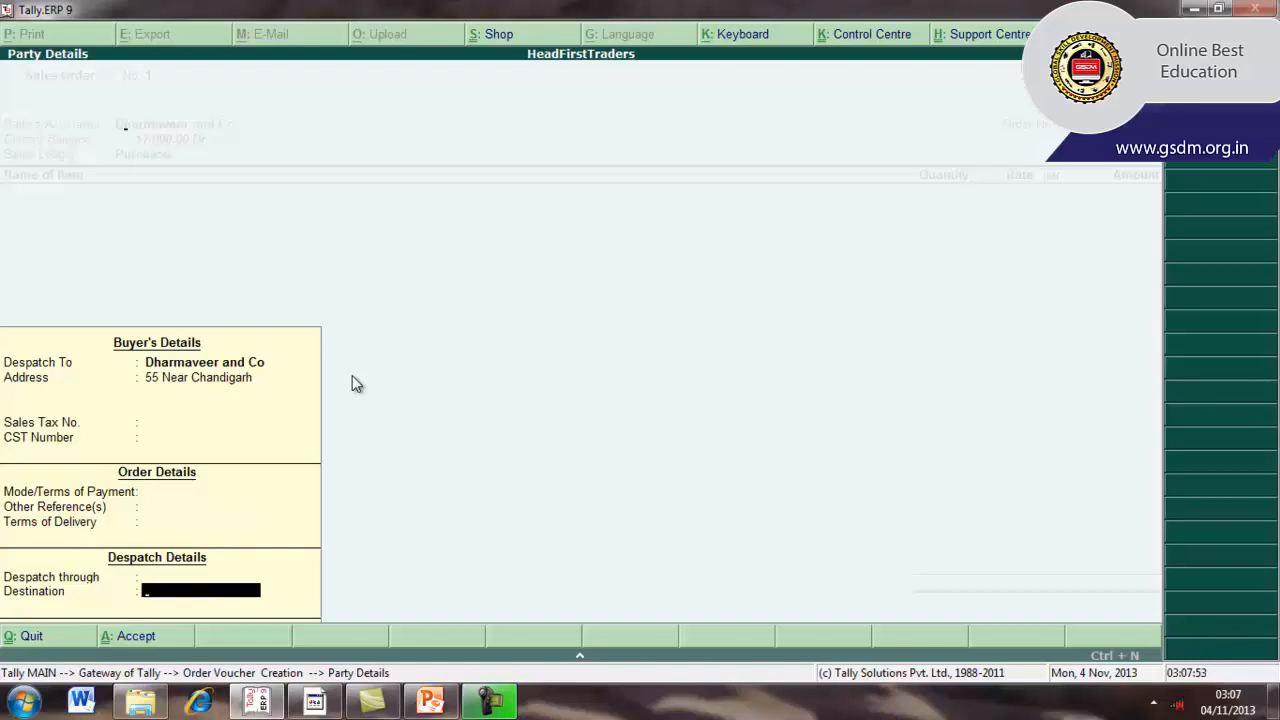
key(Return)
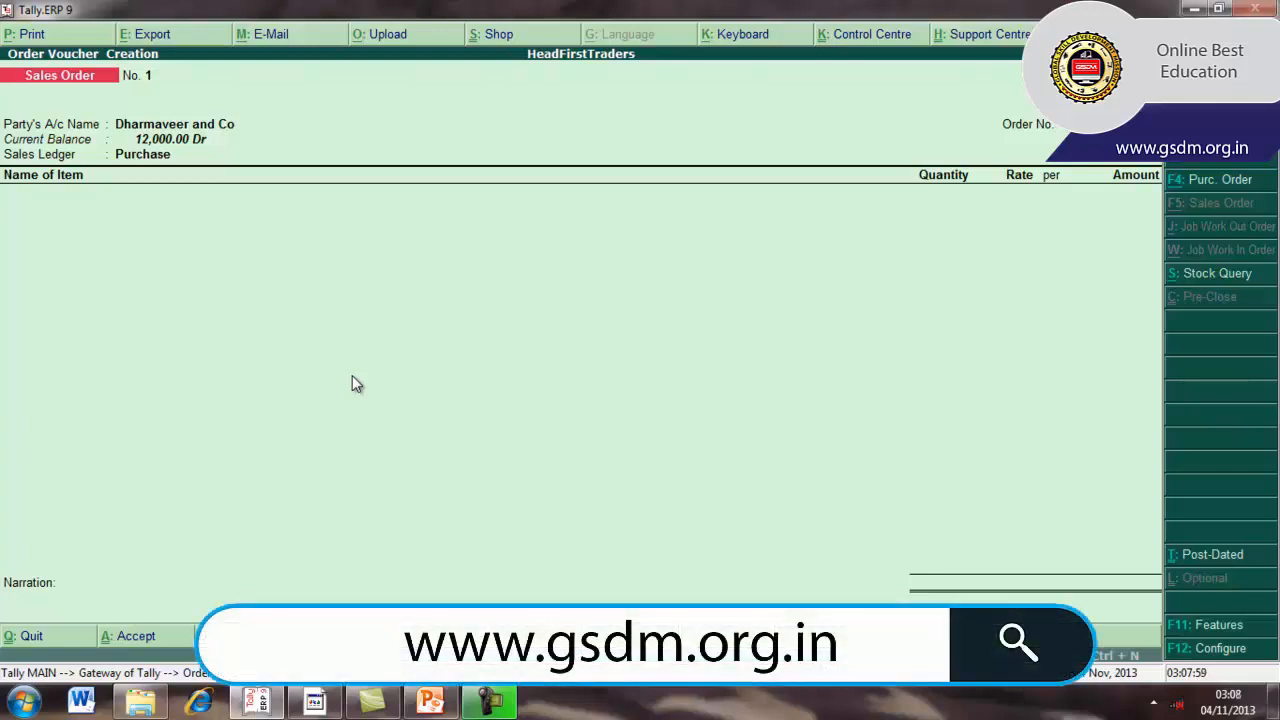
key(BackSpace)
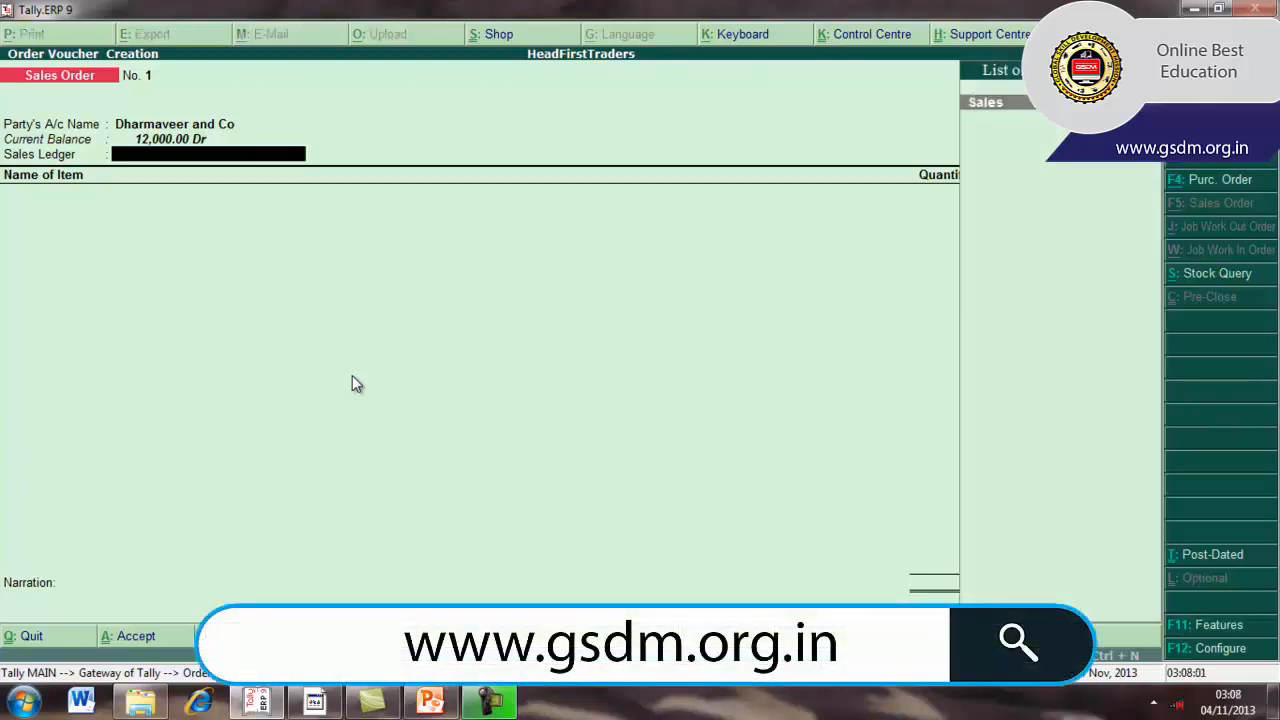
key(Return)
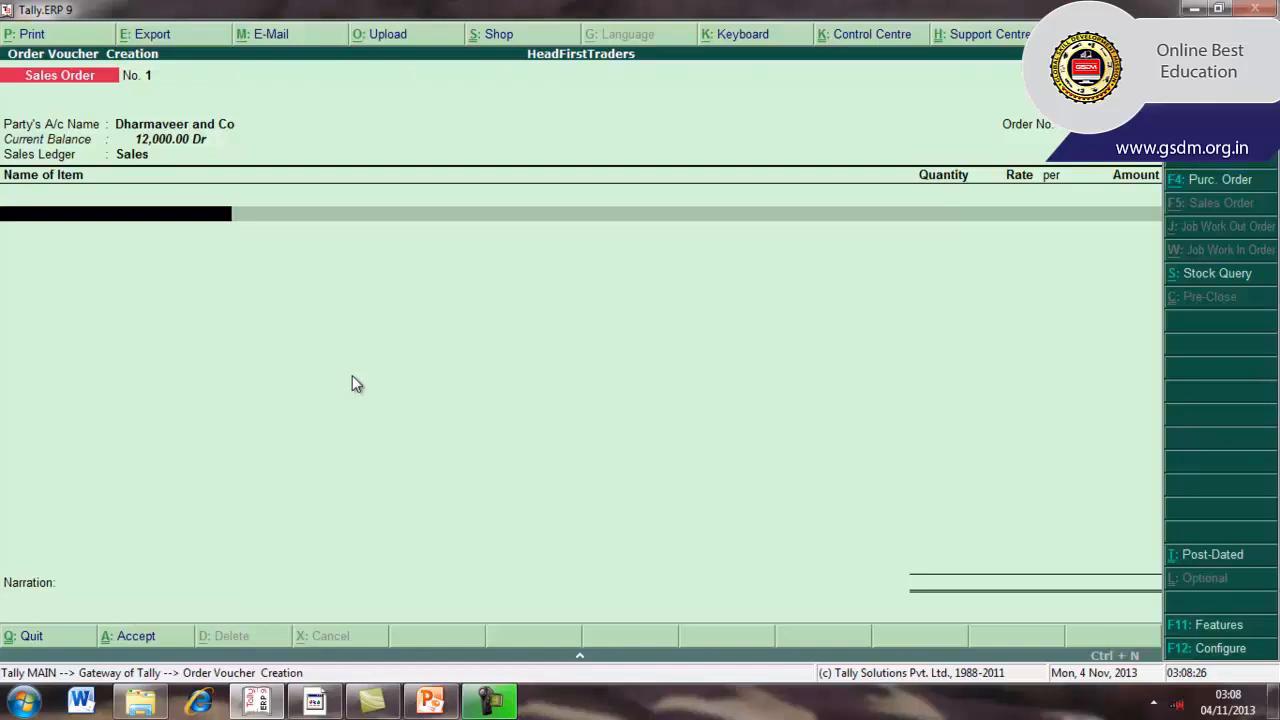
Add the stock item Philips to the order, due on 15-4-2010 from the Main Location godown
text(P)
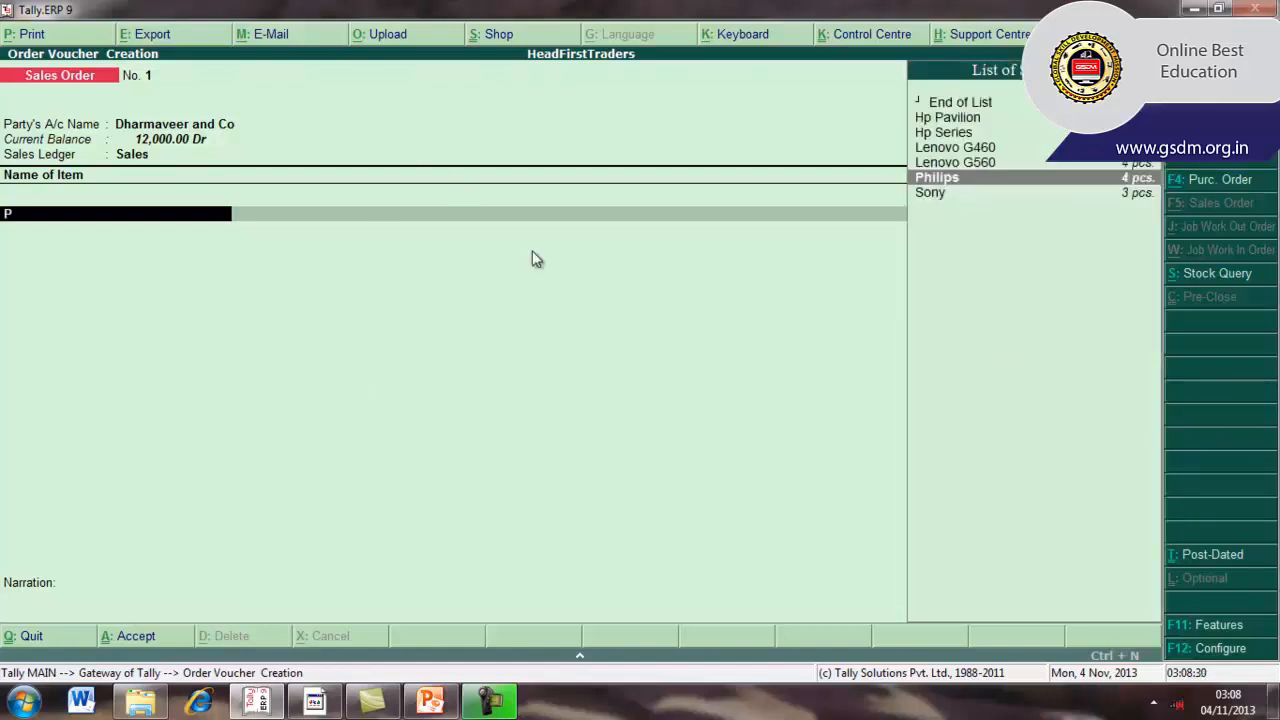
click(975, 188)
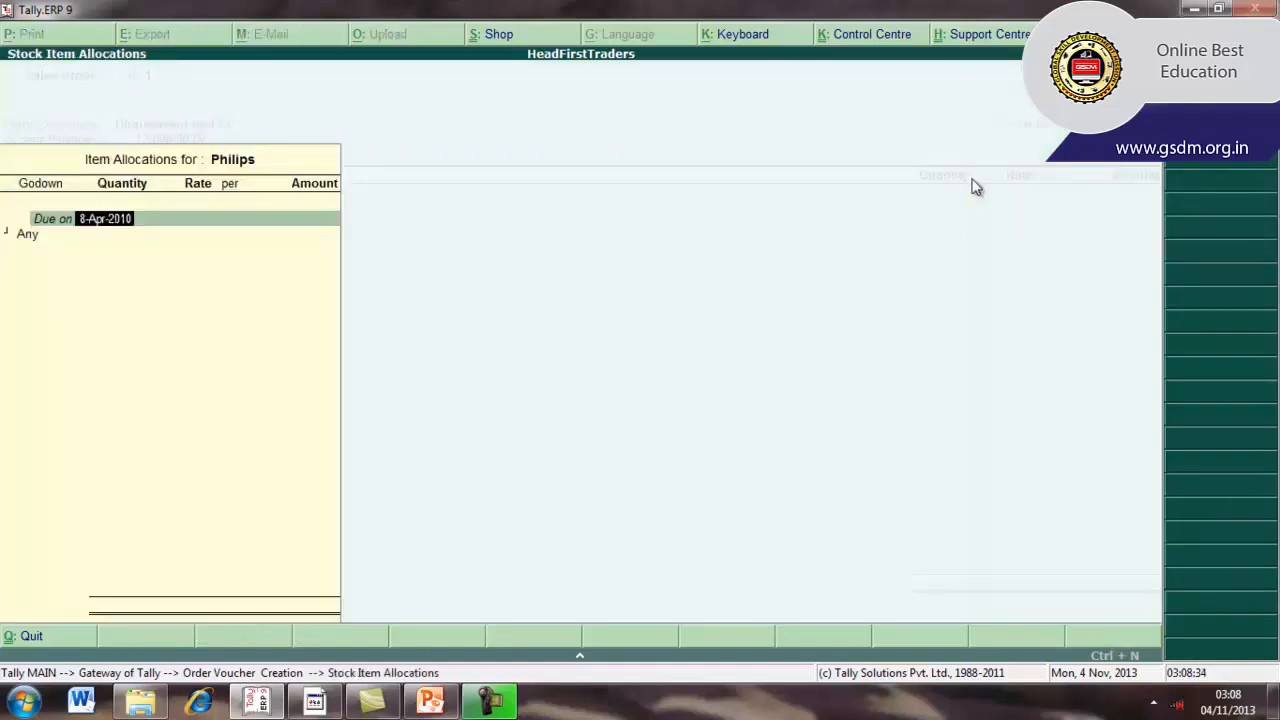
text(15-4-2010)
key(Return)
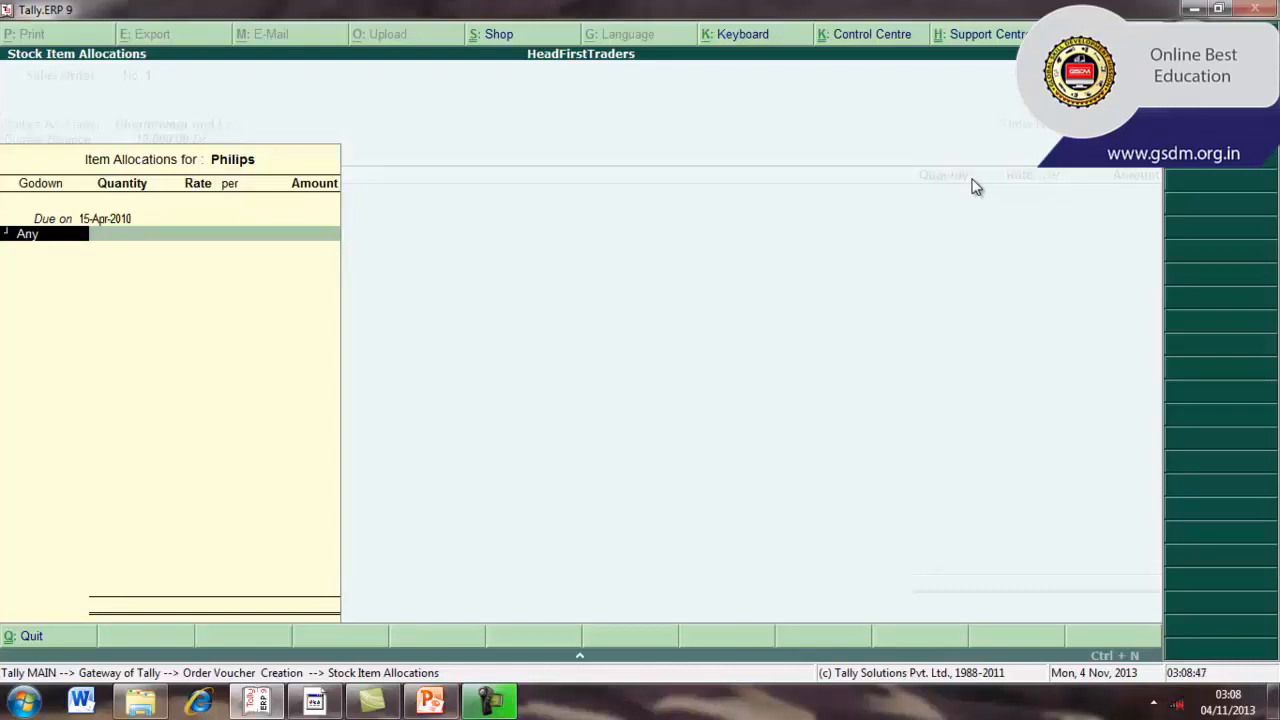
text(M)
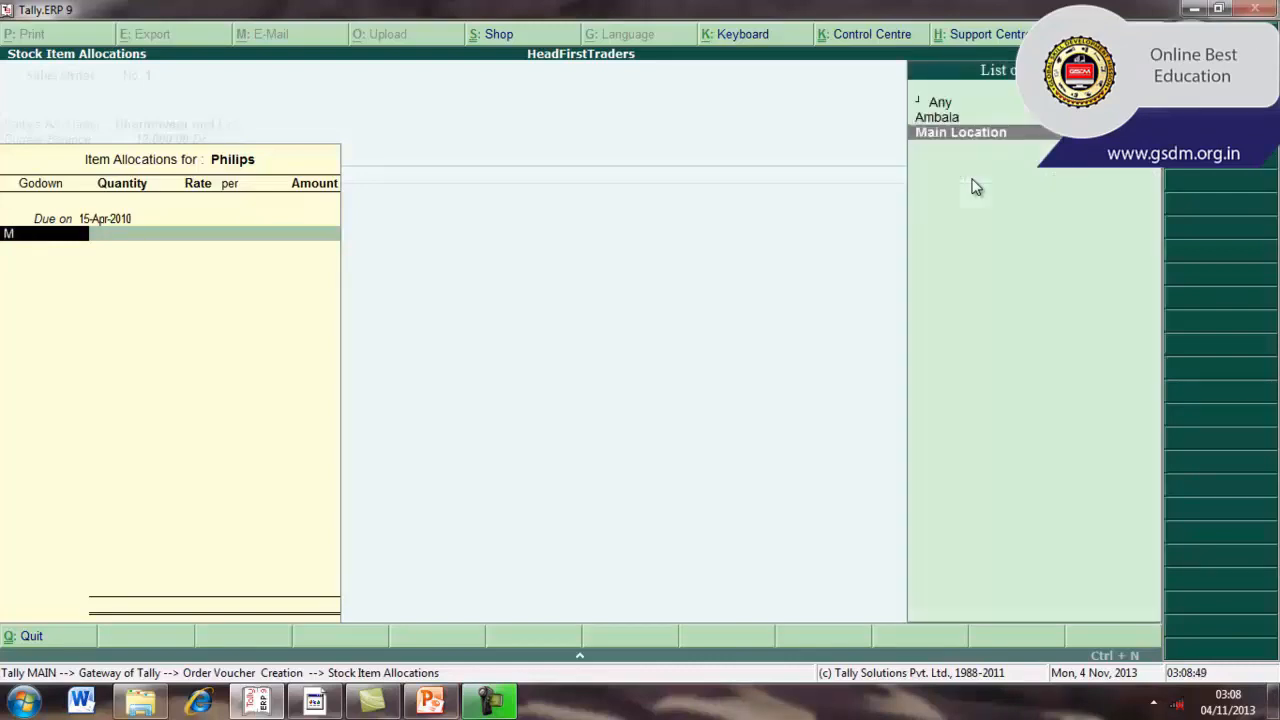
key(Return)
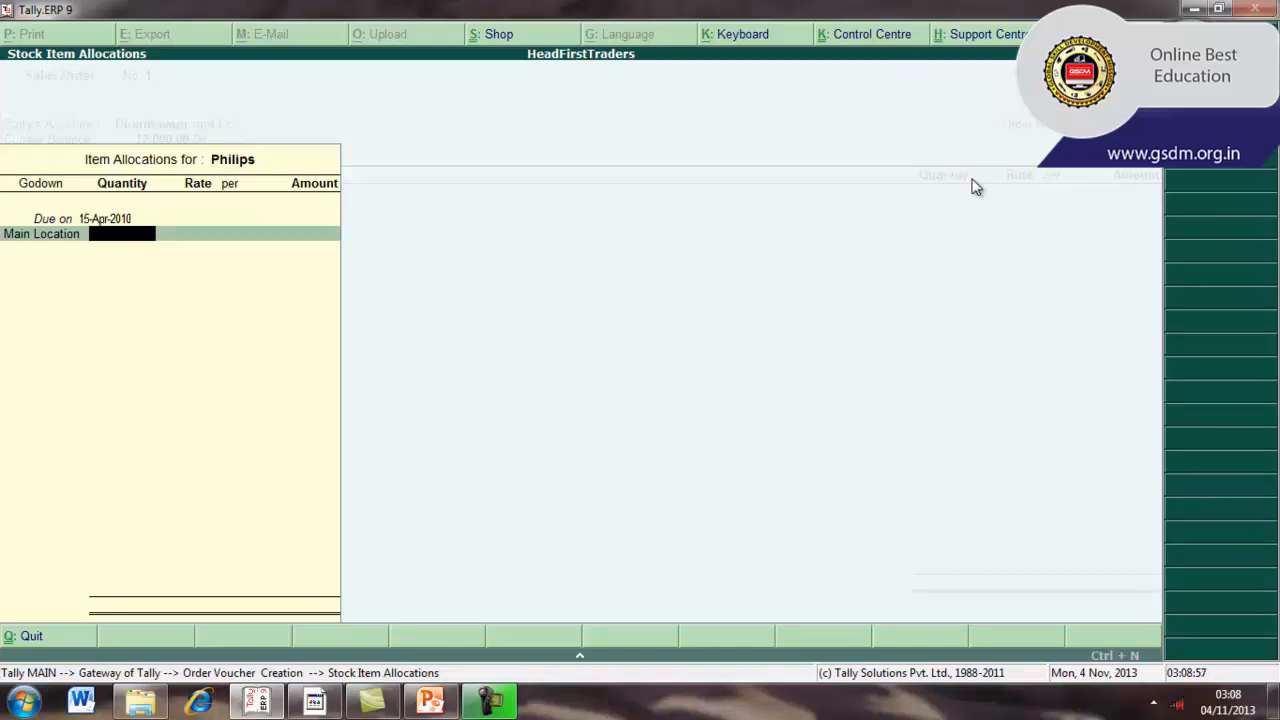
Allocate 2 pcs. of Philips at the rate of 14,500.00 per piece and complete the item line
text(2)
key(Return)
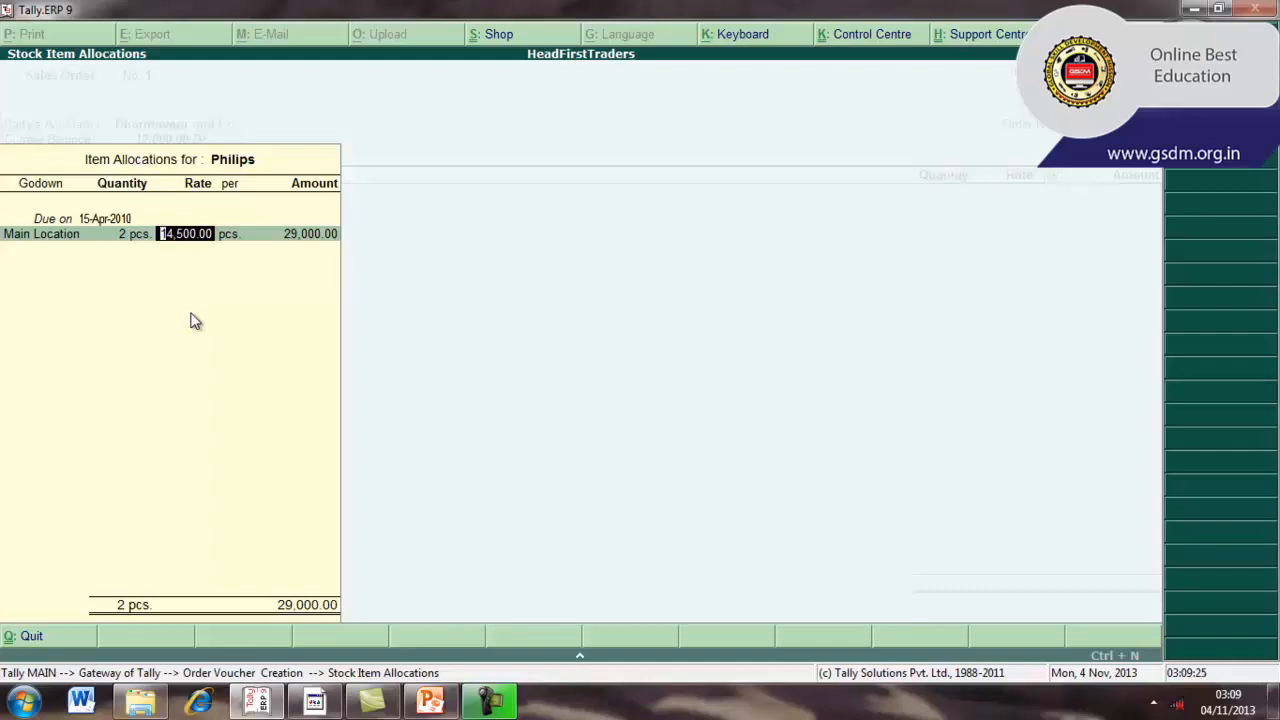
key(Return)
key(Return)
key(Return)
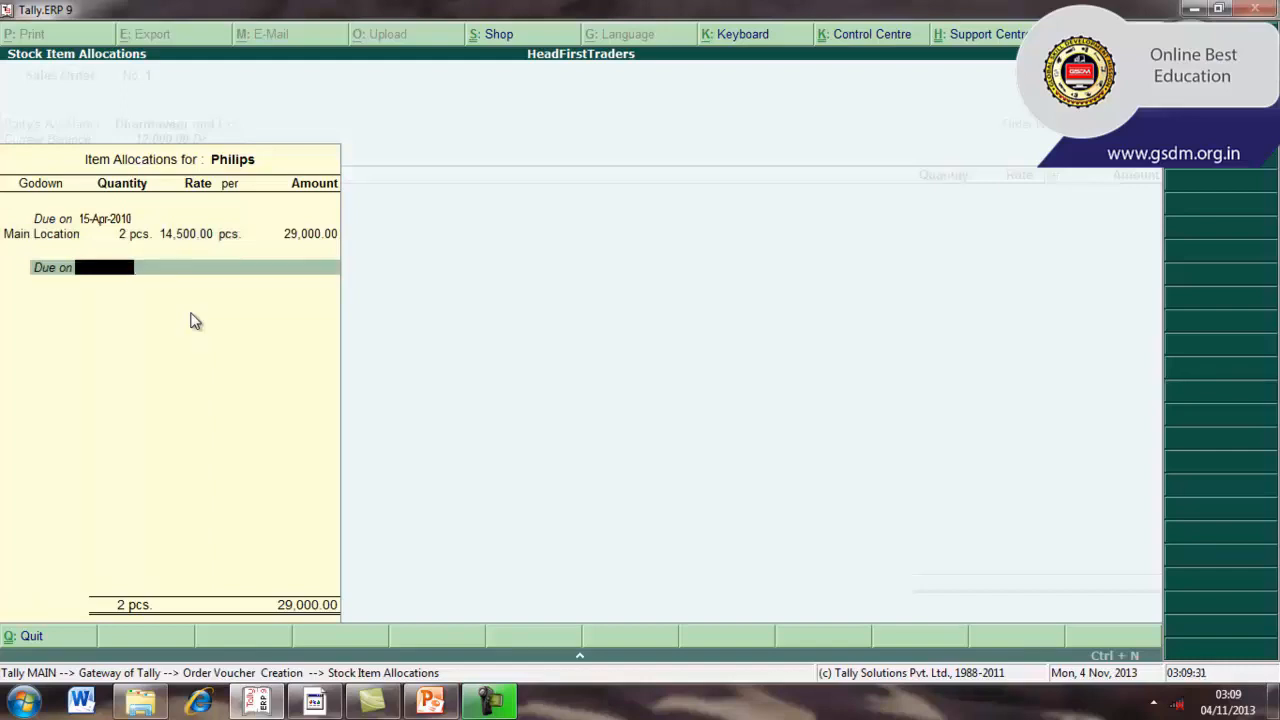
key(Return)
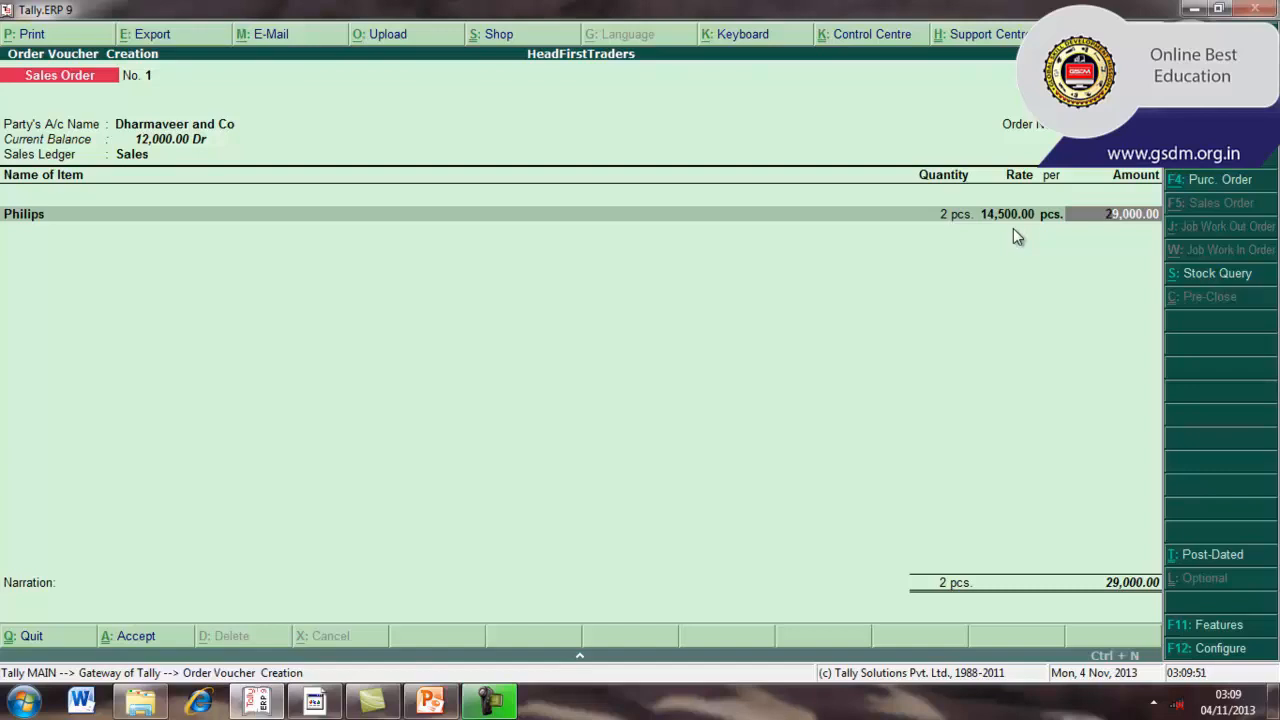
key(Return)
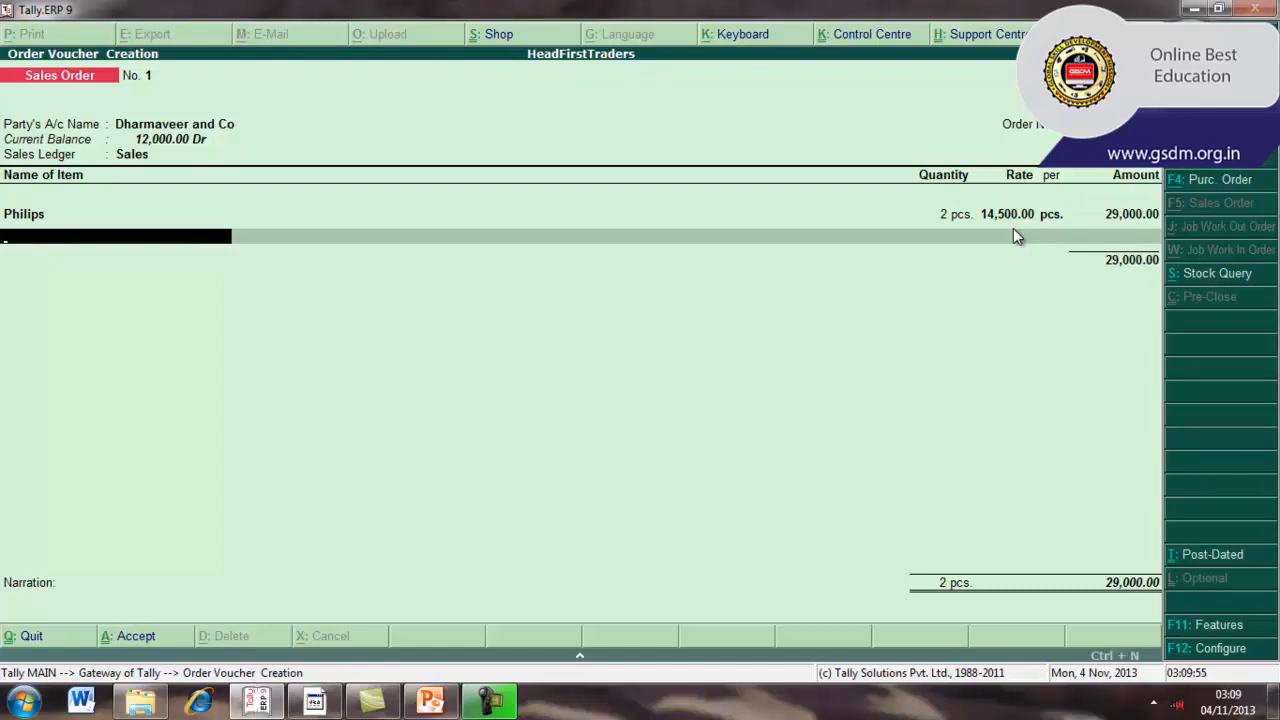
Add the stock item Lenovo G560 to the order, due on 15-4-2010 from the Main Location godown
text(Le)
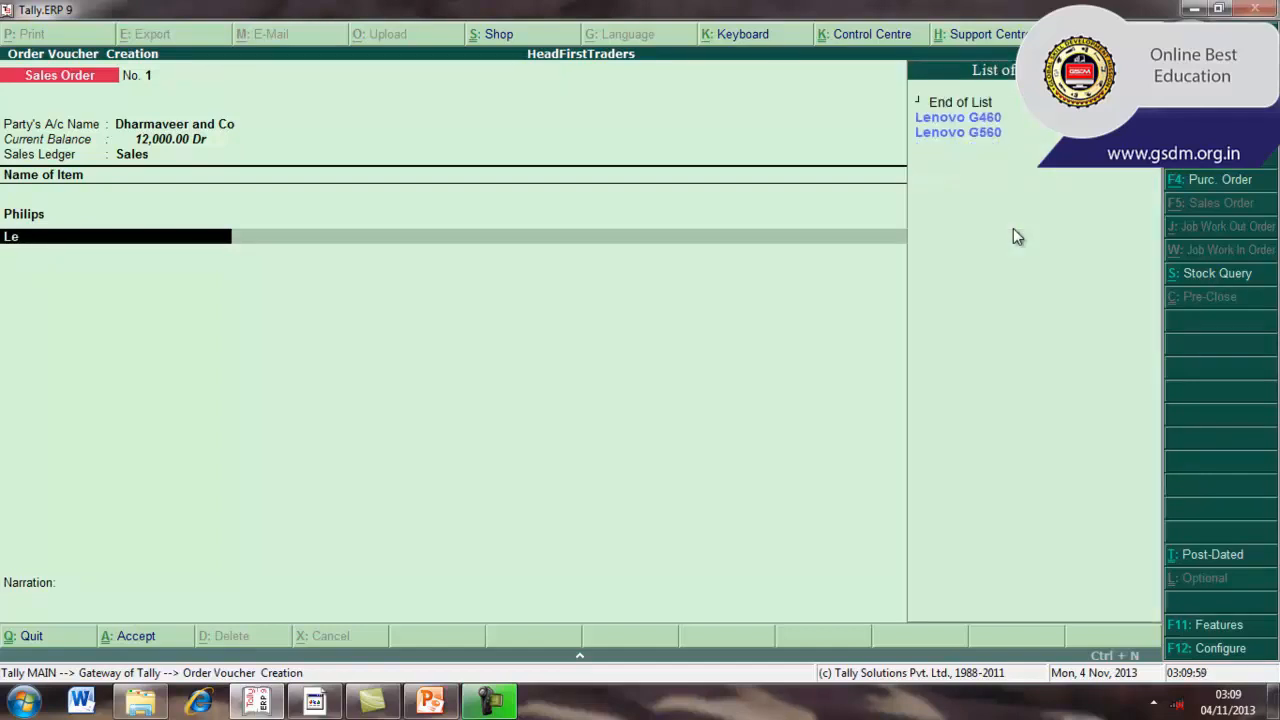
key(Down)
key(Down)
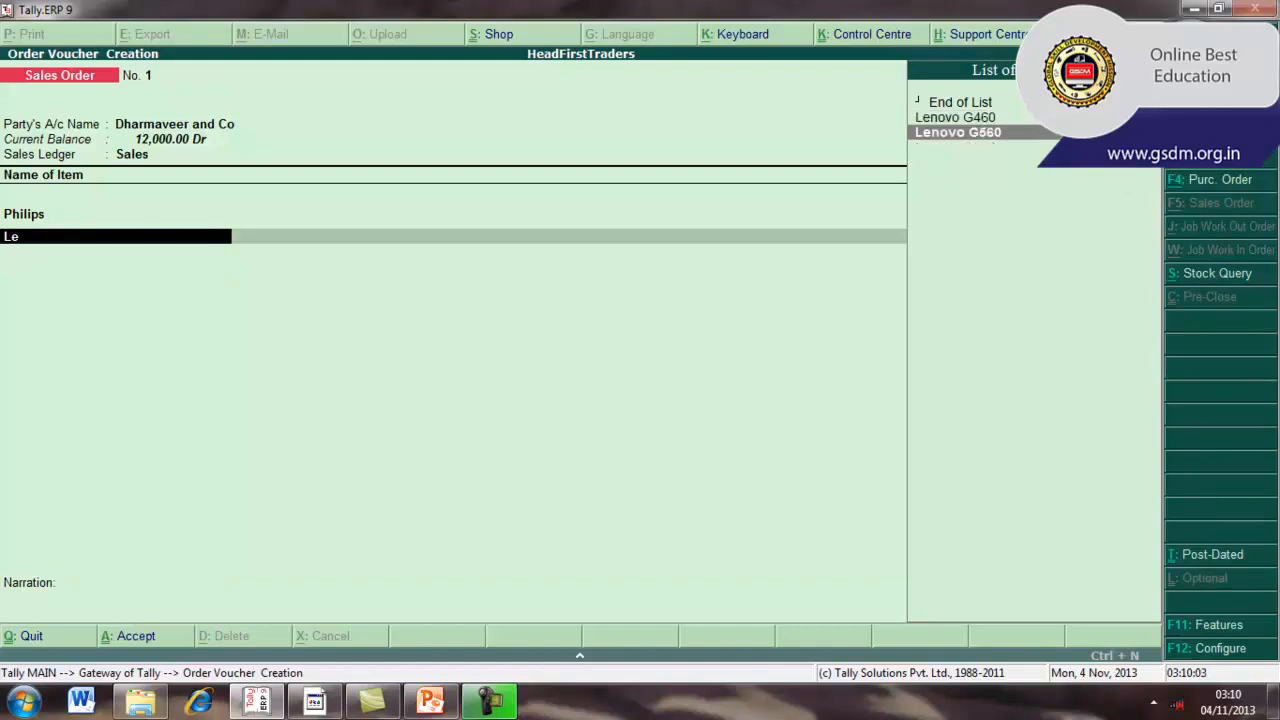
key(Return)
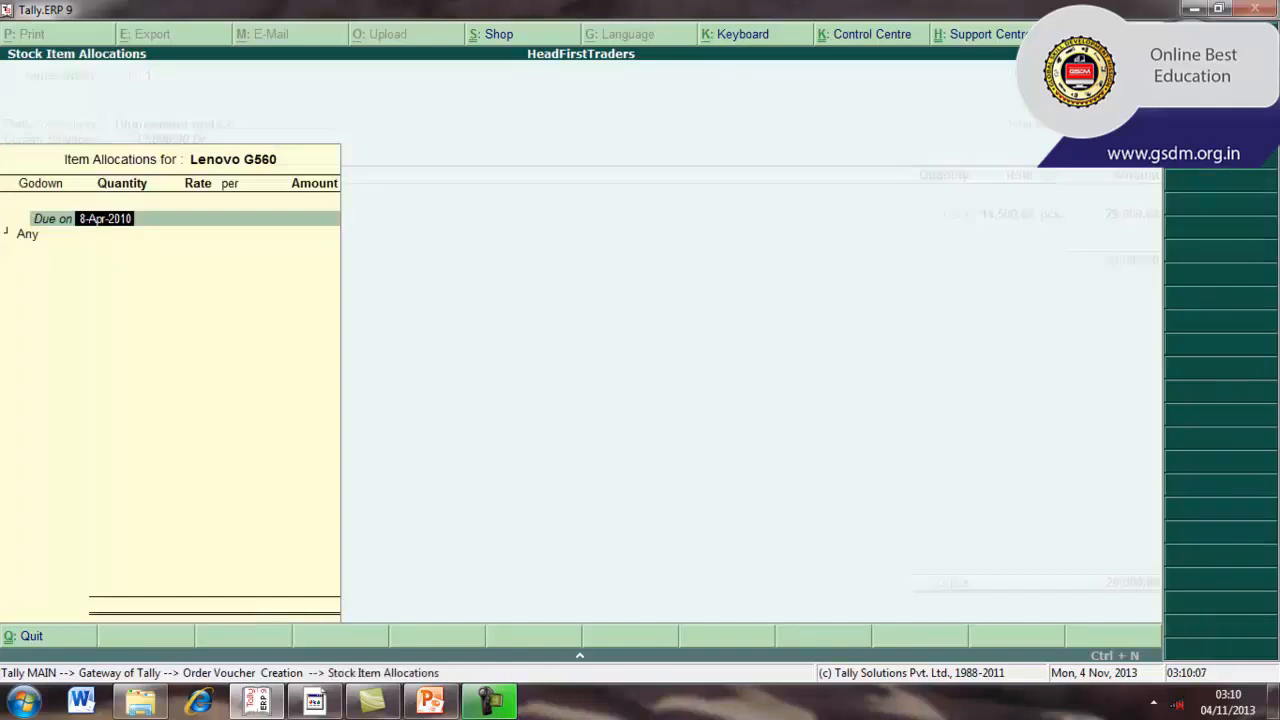
text(15-4-2010)
key(Return)
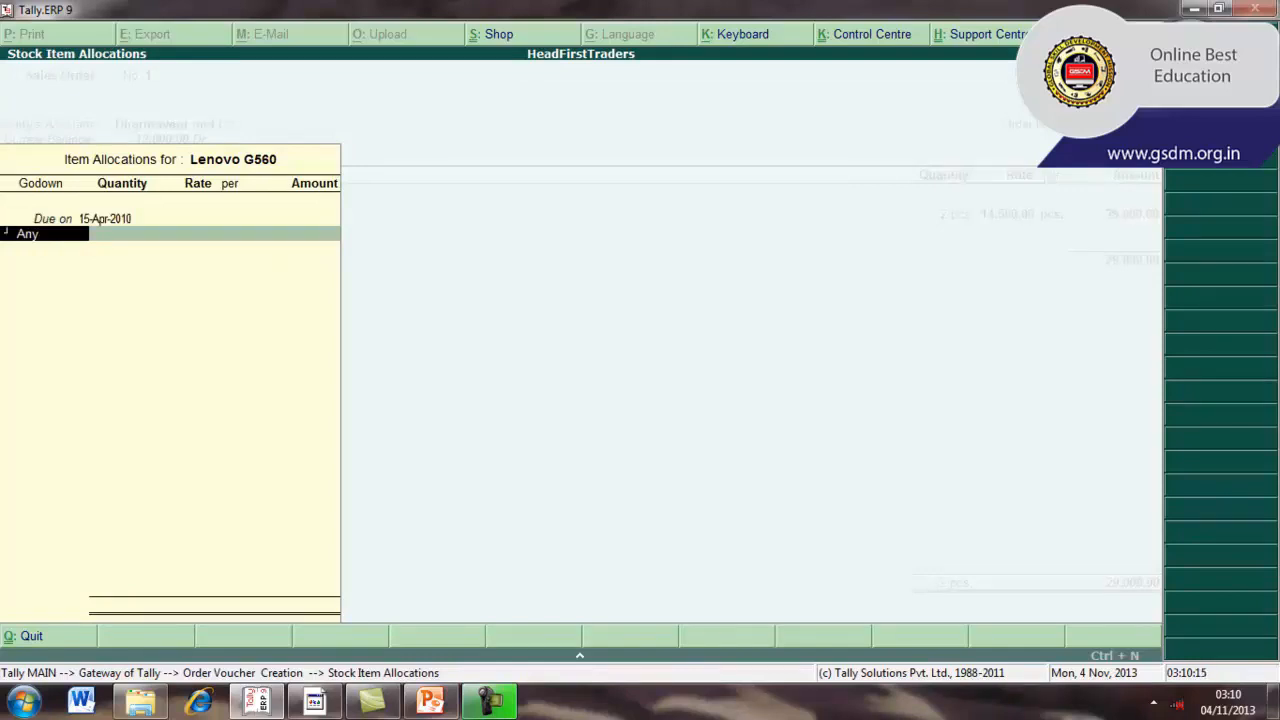
text(M)
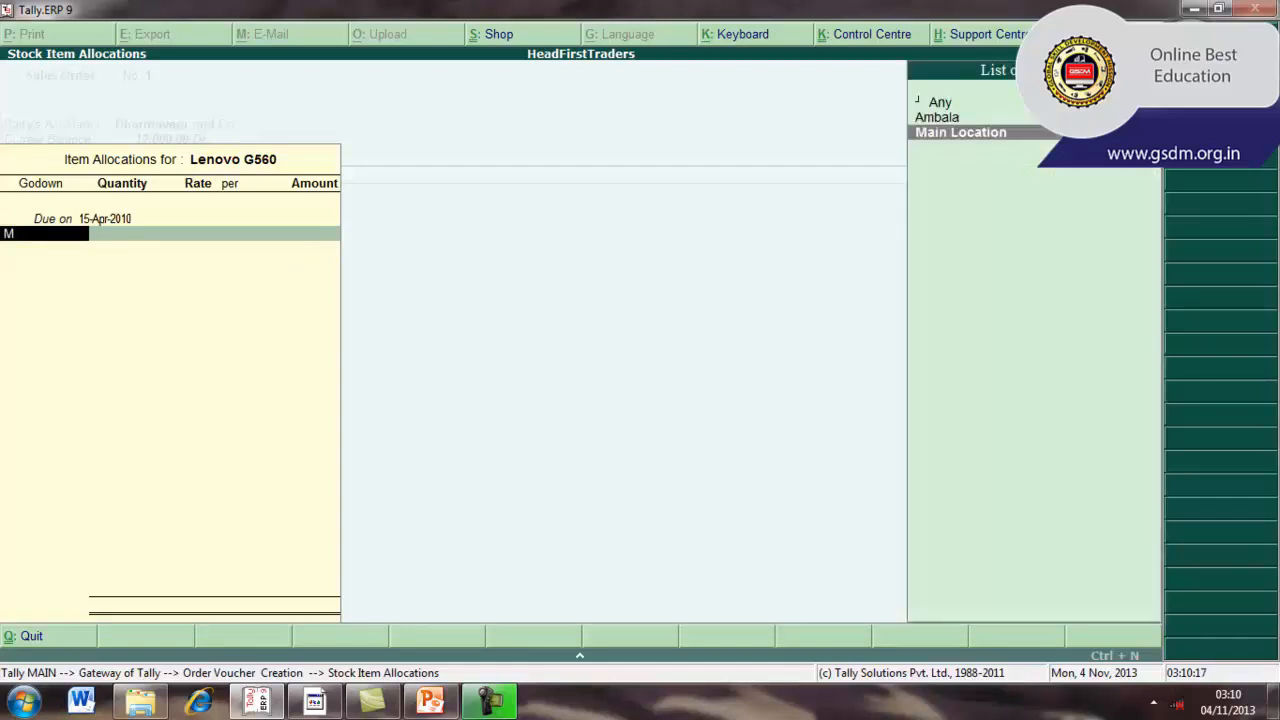
key(Return)
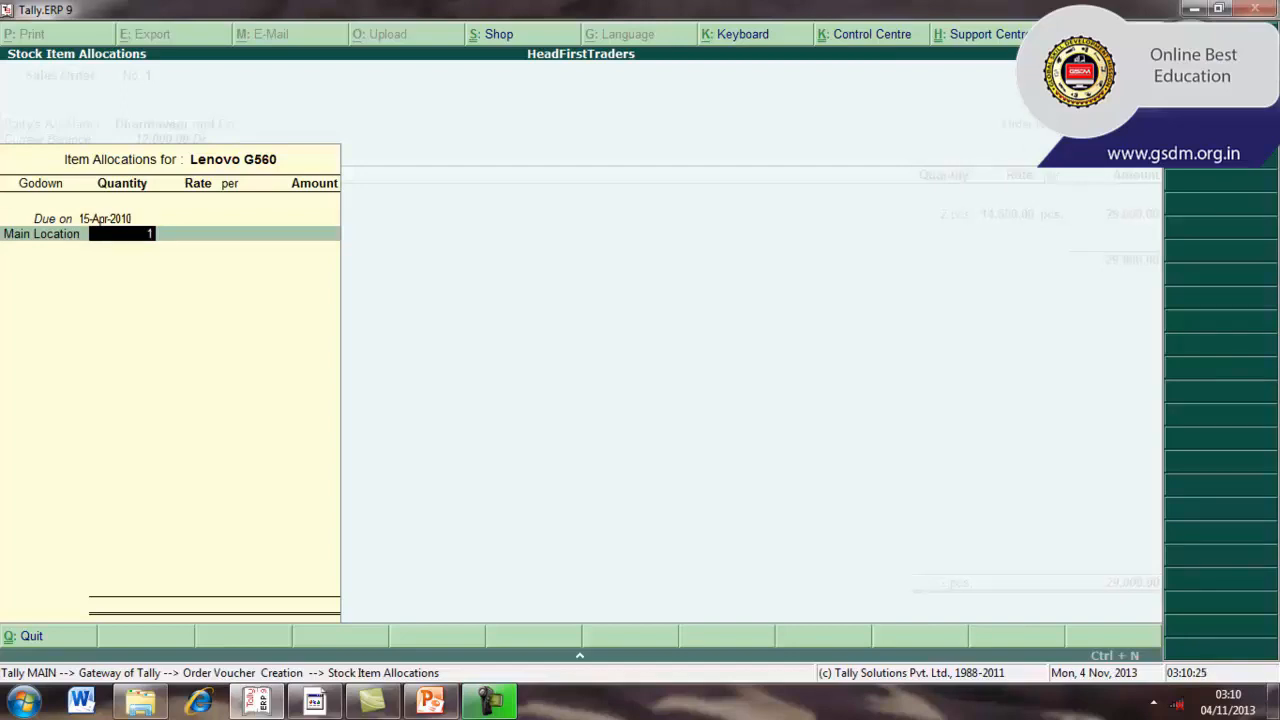
Allocate 1 pcs. of Lenovo G560 at the rate of 20,500 per piece and complete the item line
key(Return)
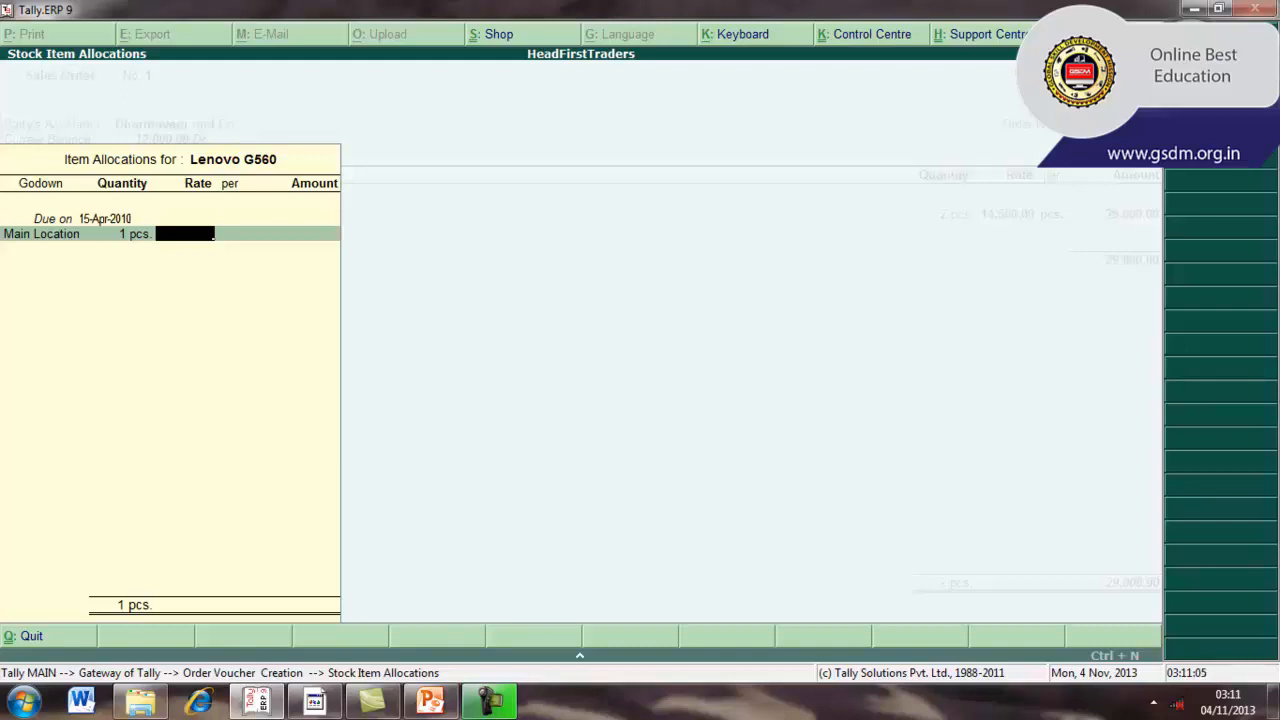
text(20500)
key(Return)
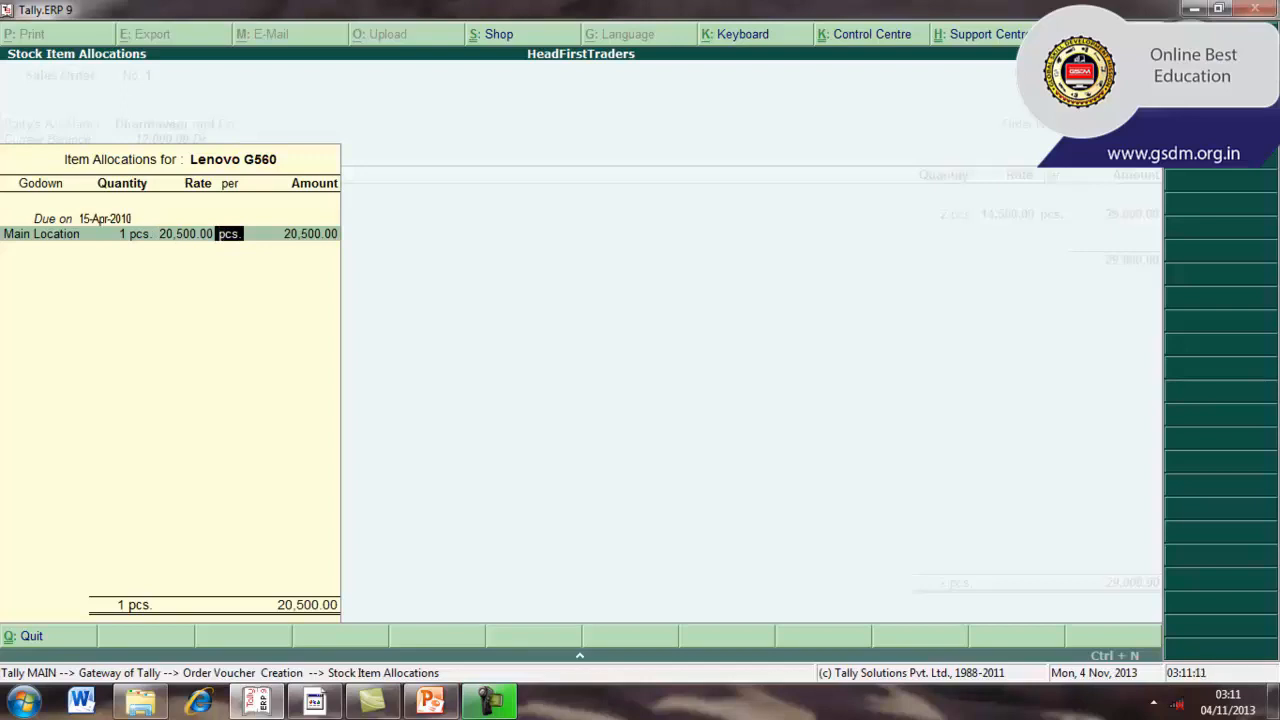
key(Return)
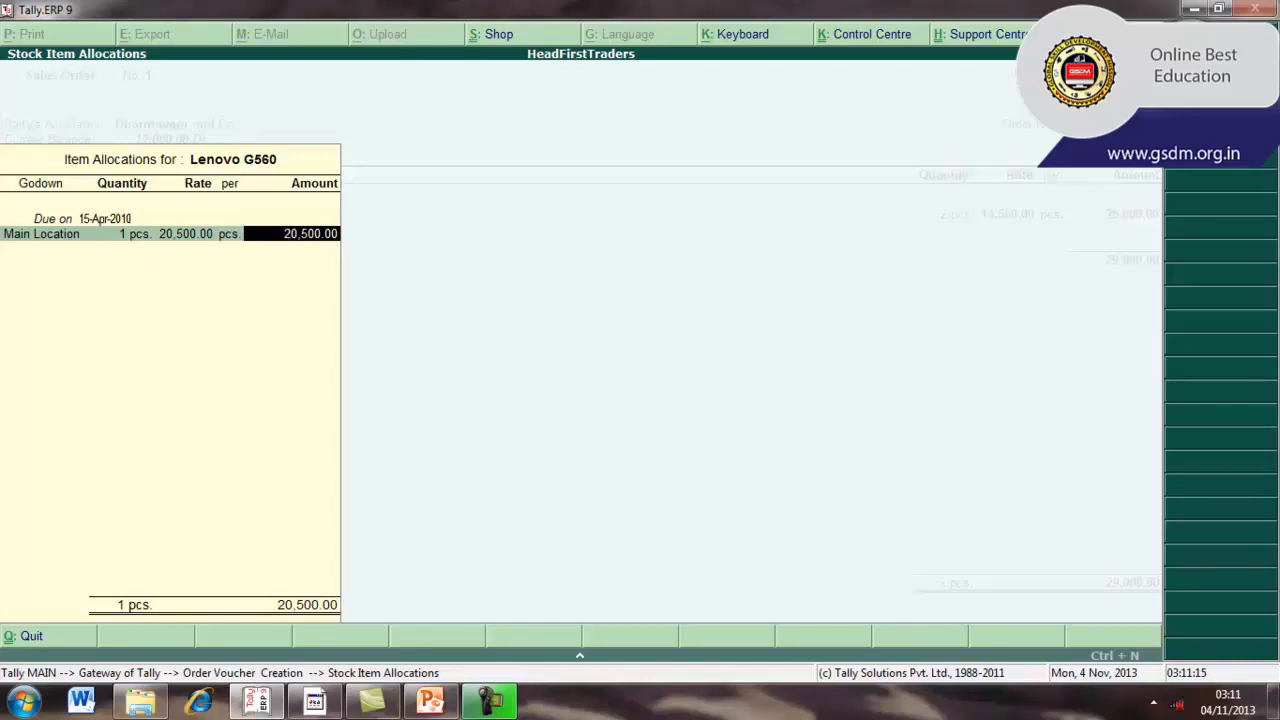
key(Return)
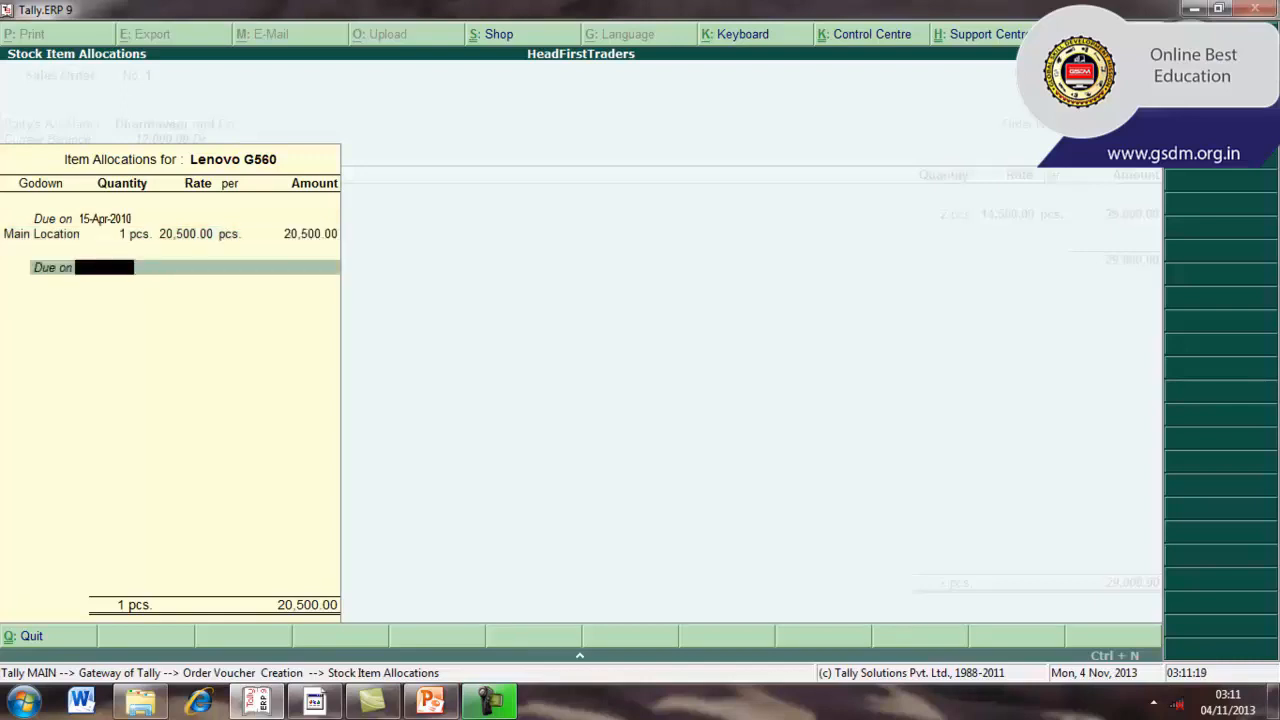
key(Return)
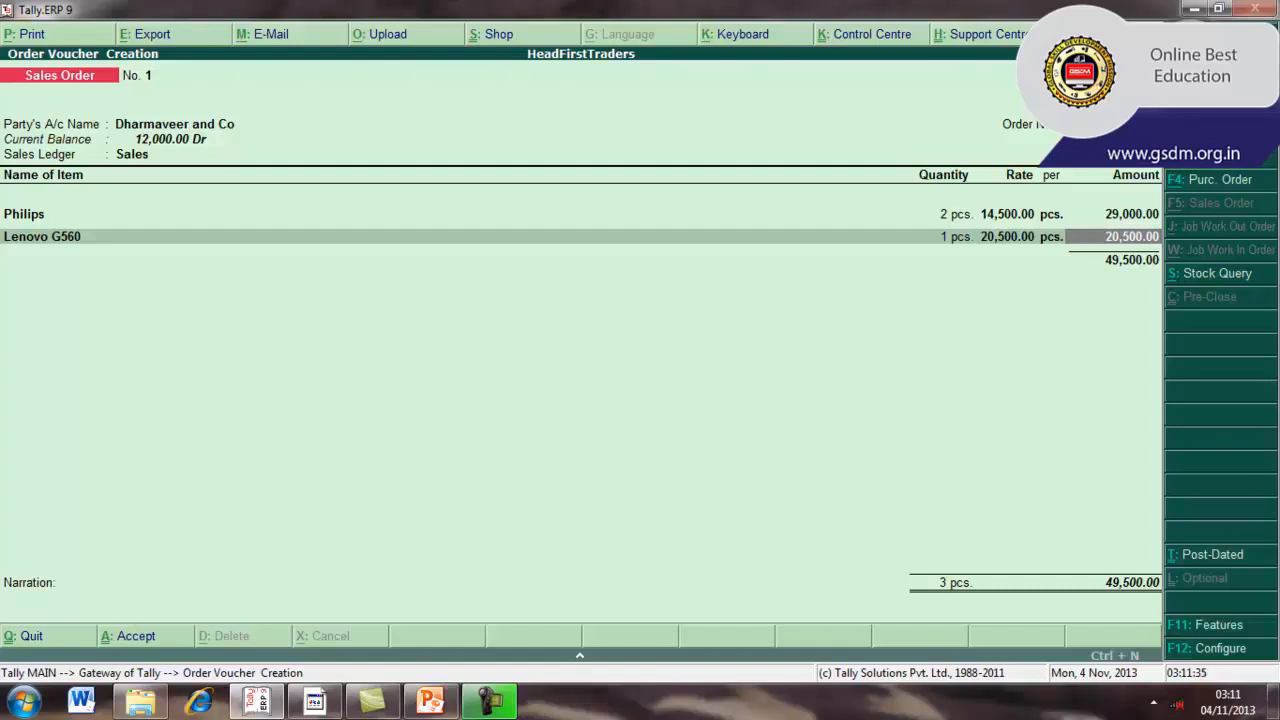
key(Return)
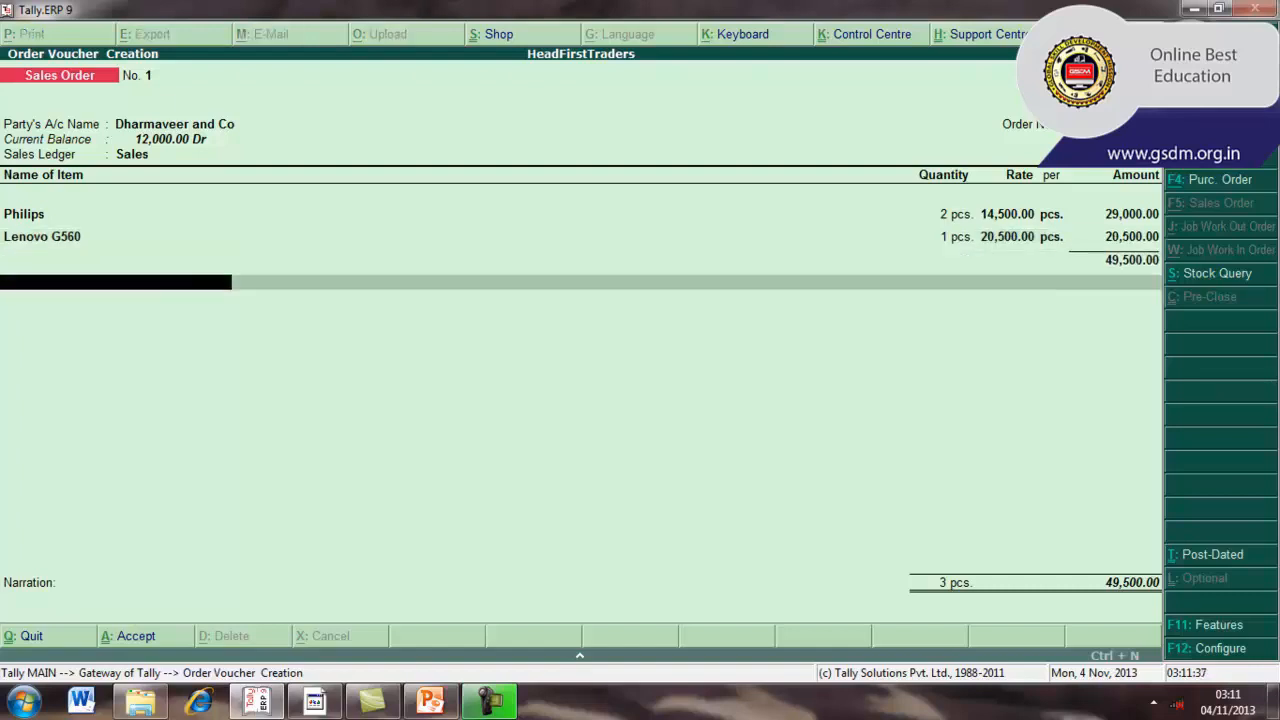
End the item list and enter the narration "sales order" for the voucher
key(Return)
key(Return)
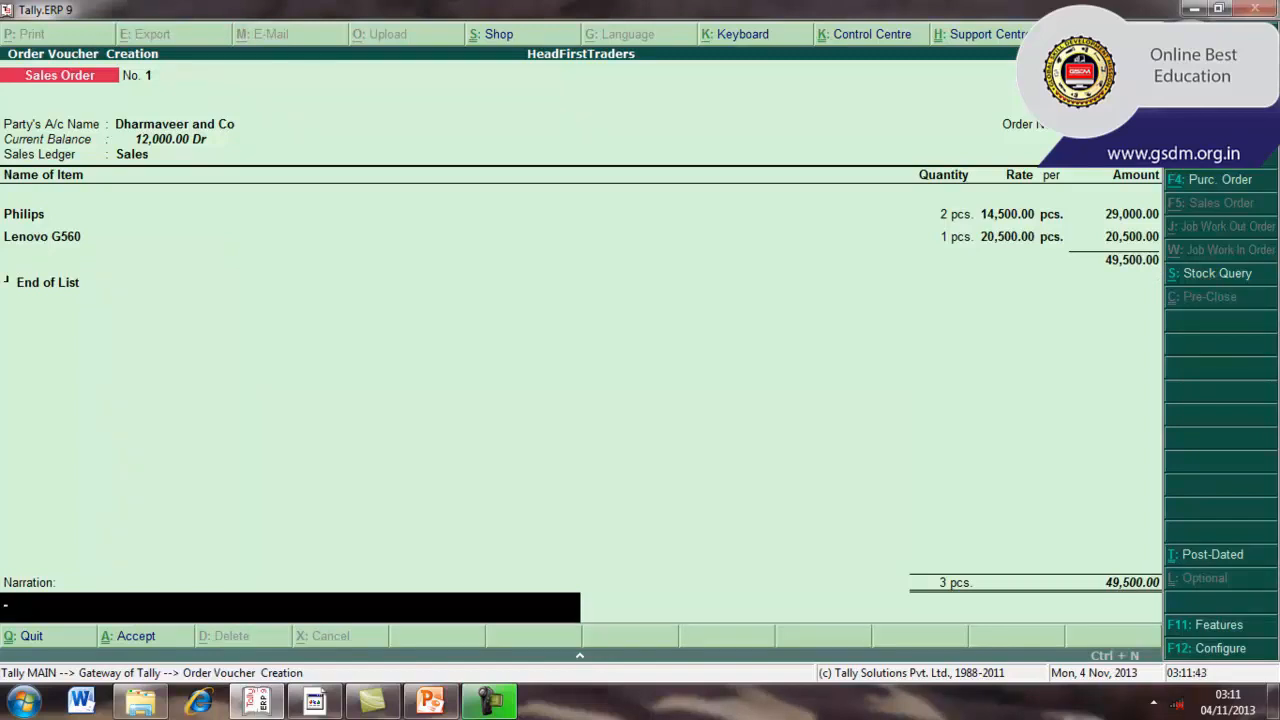
text(sales order)
key(Return)
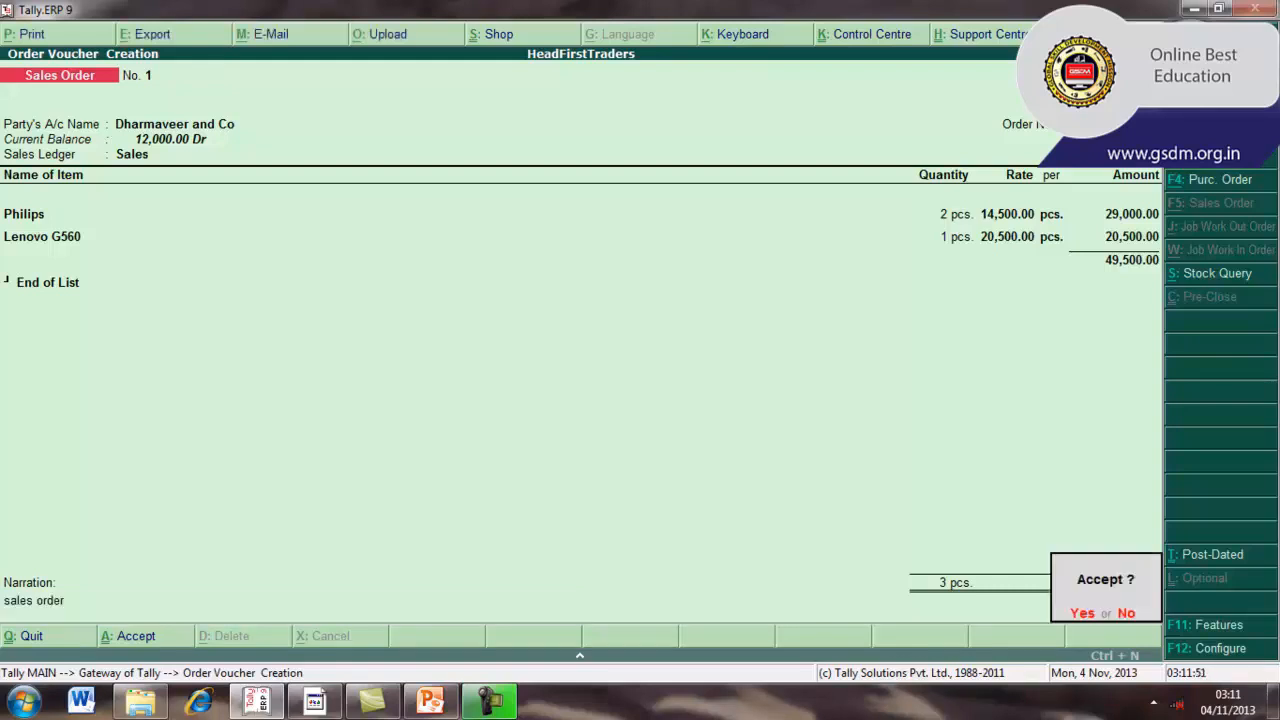
Accept the sales order voucher, return to Tally.ERP 9 from the transactions slide and open inventory voucher creation
click(1075, 616)
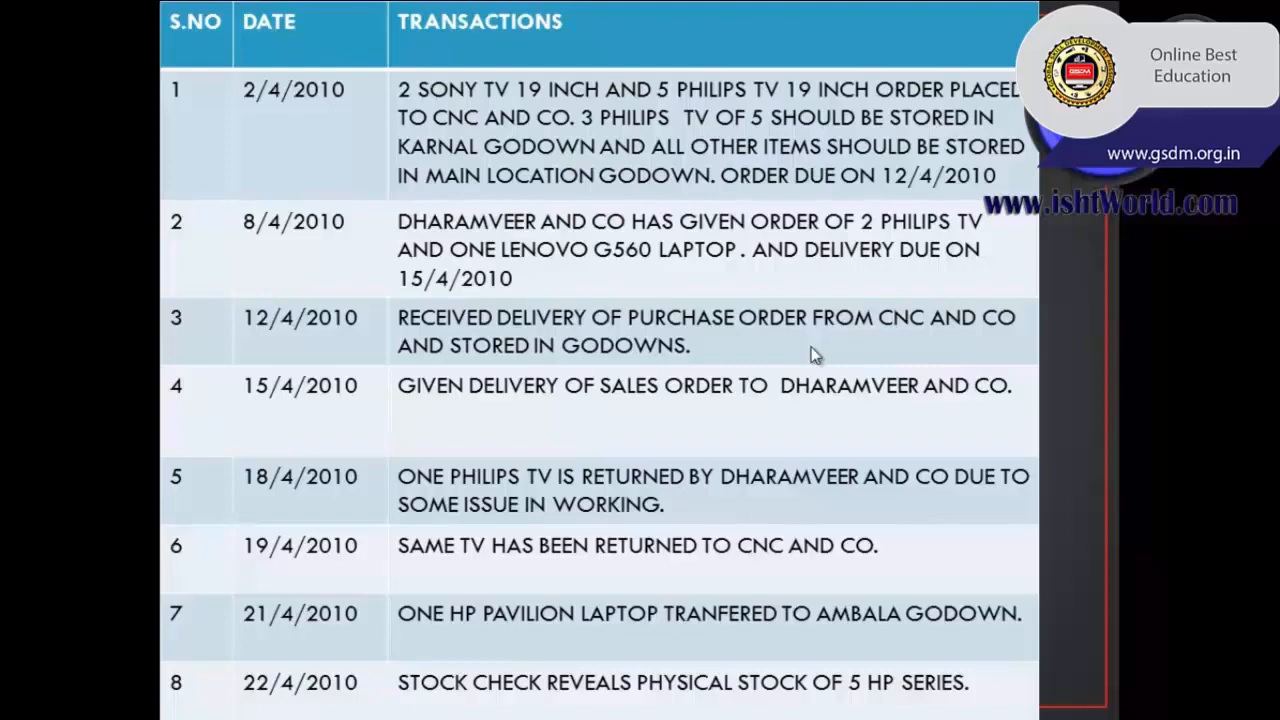
key(alt+Tab)
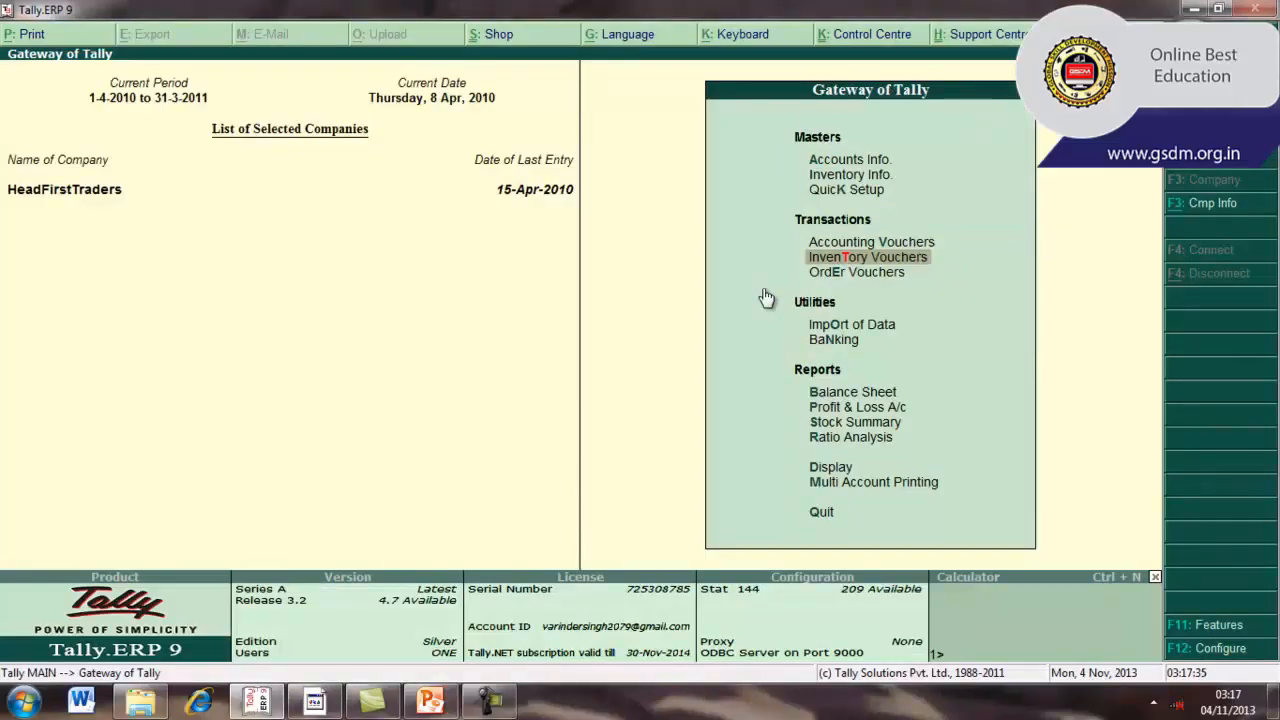
click(890, 257)
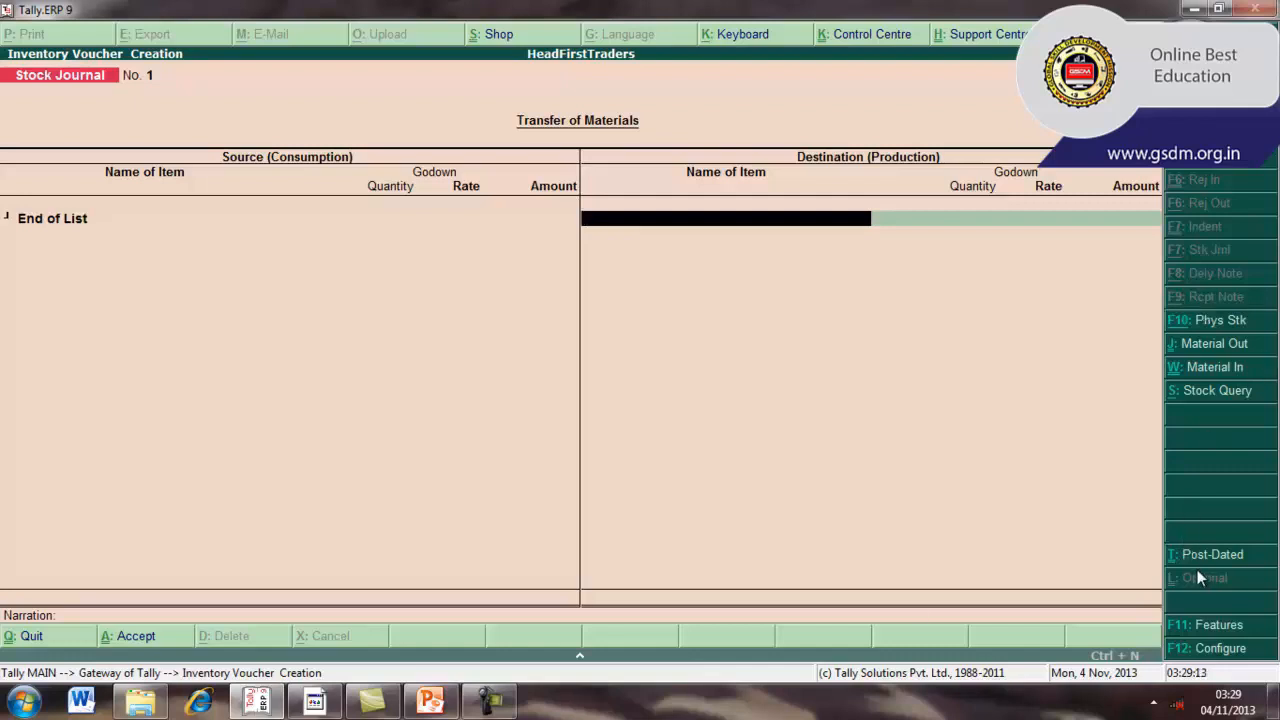
Set Use Tracking Numbers (Delivery/Receipt Notes) to Yes in the company's inventory features and save the settings
click(1212, 625)
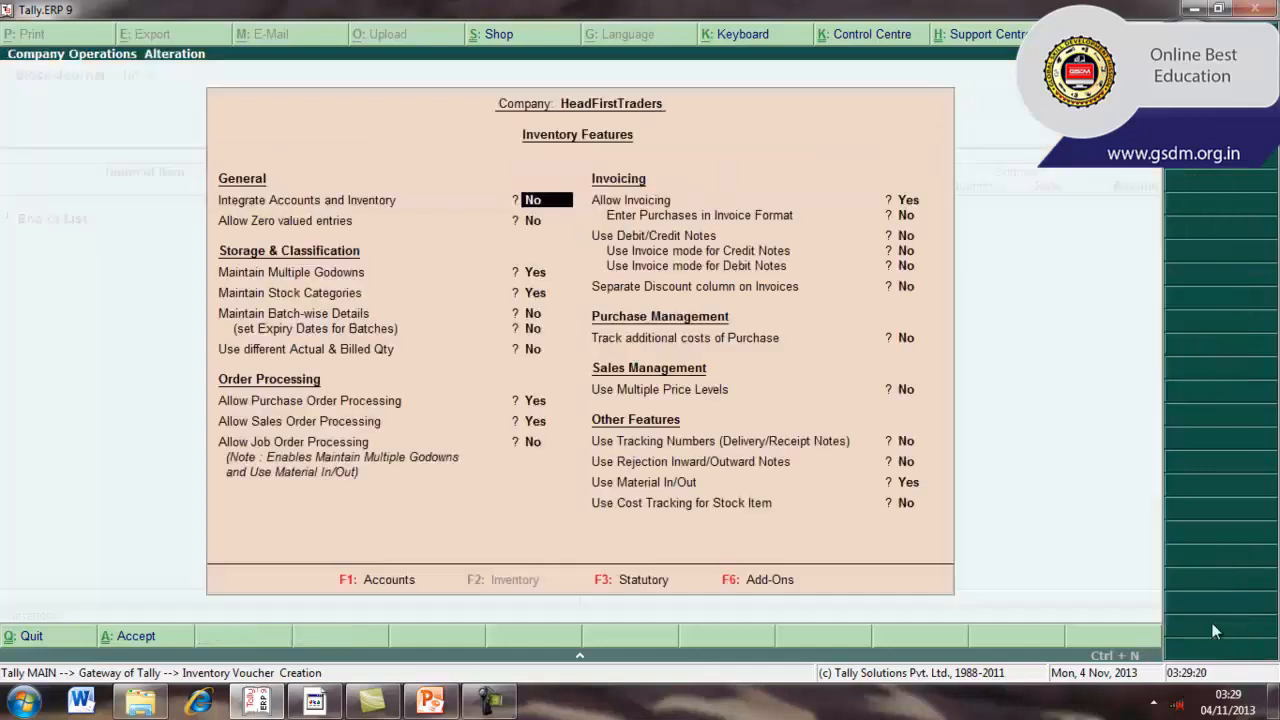
click(904, 444)
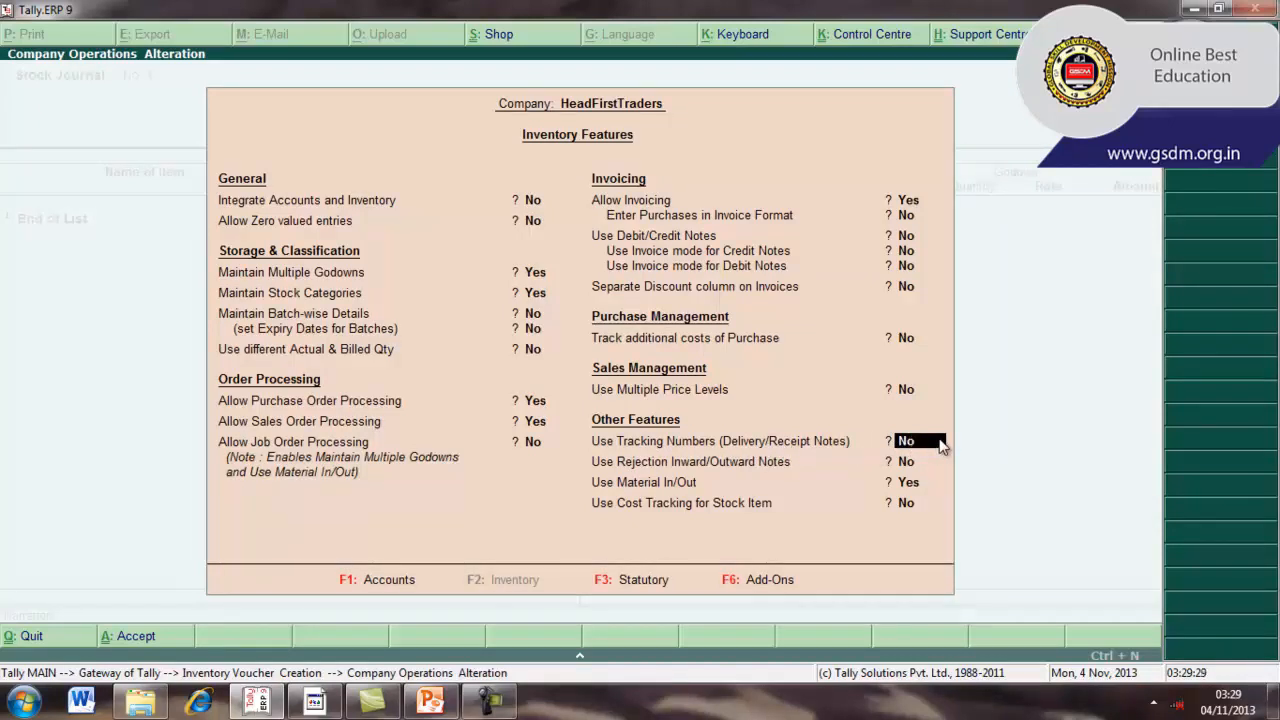
text(yes)
key(Return)
key(Return)
key(Return)
key(Return)
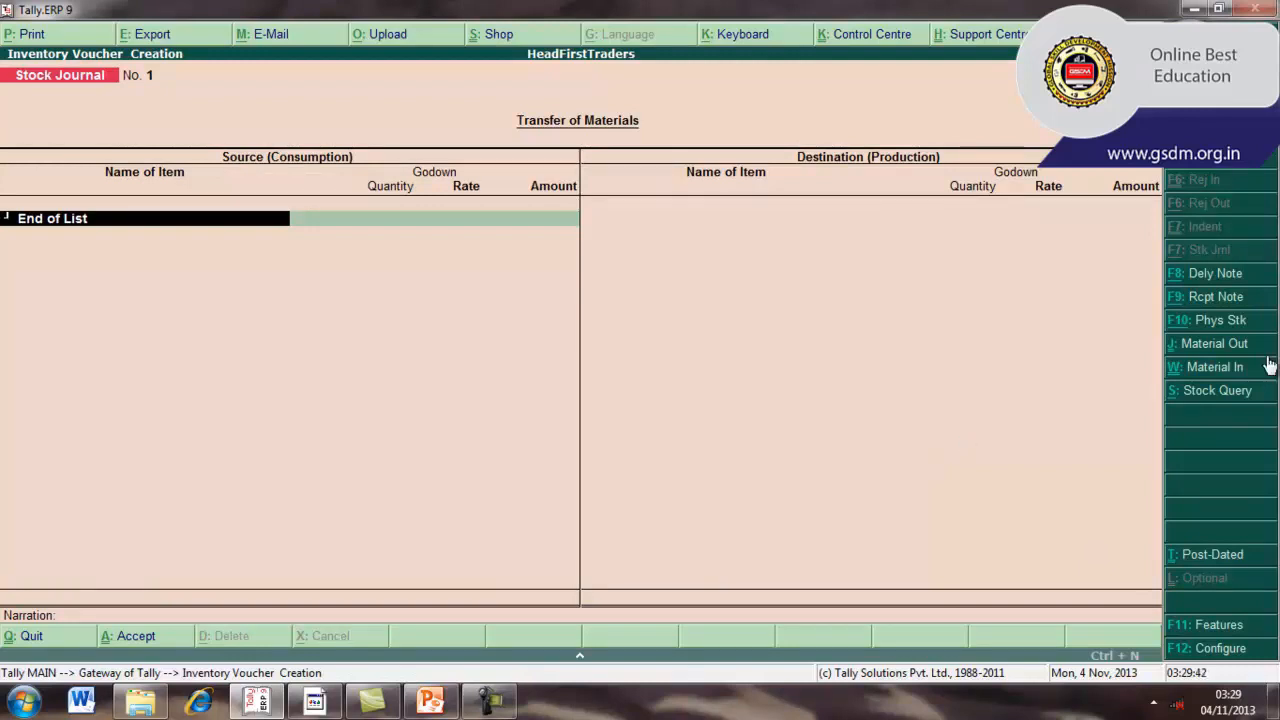
Start a Receipt Note without a reference and choose Cnc and Co. as the party's account
click(1227, 298)
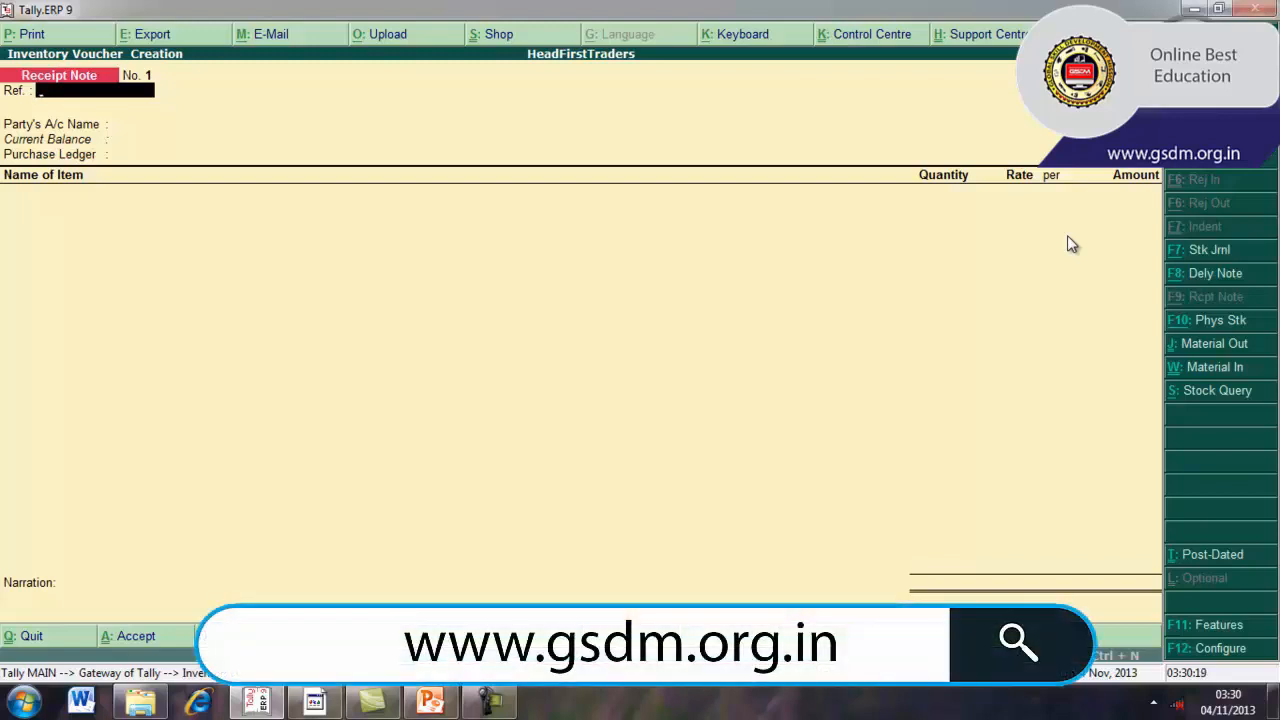
key(Return)
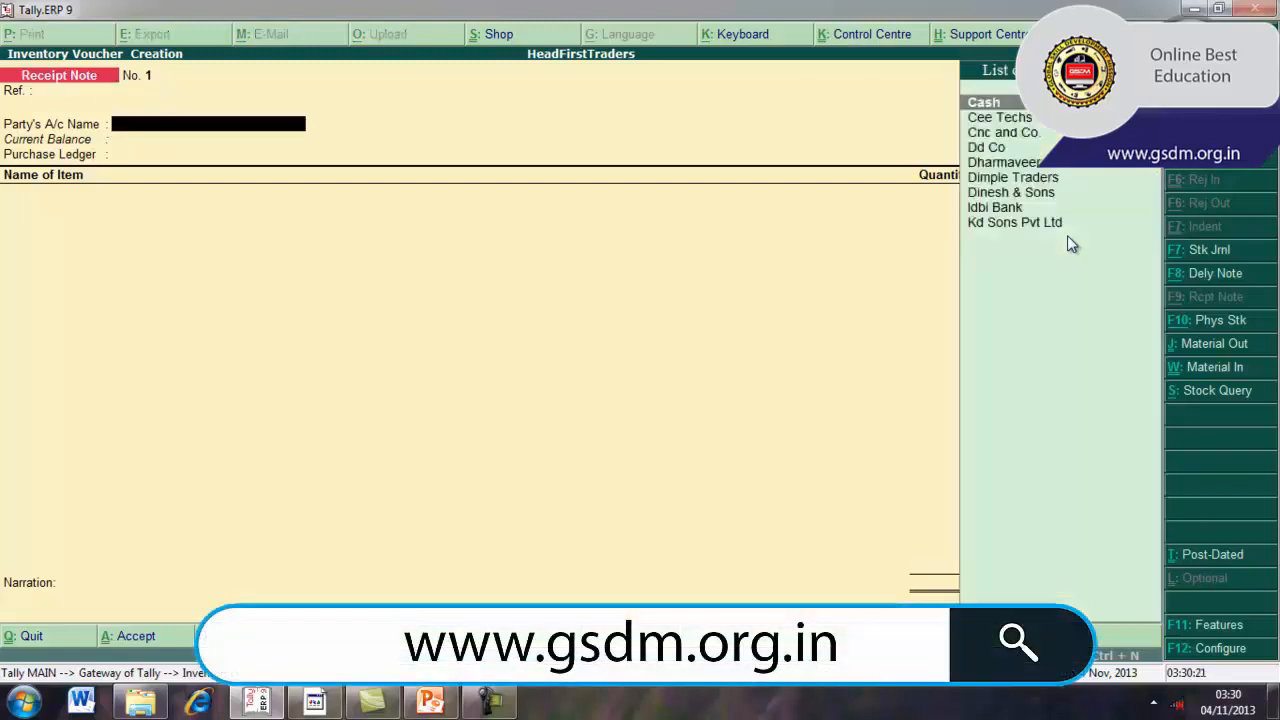
key(Down)
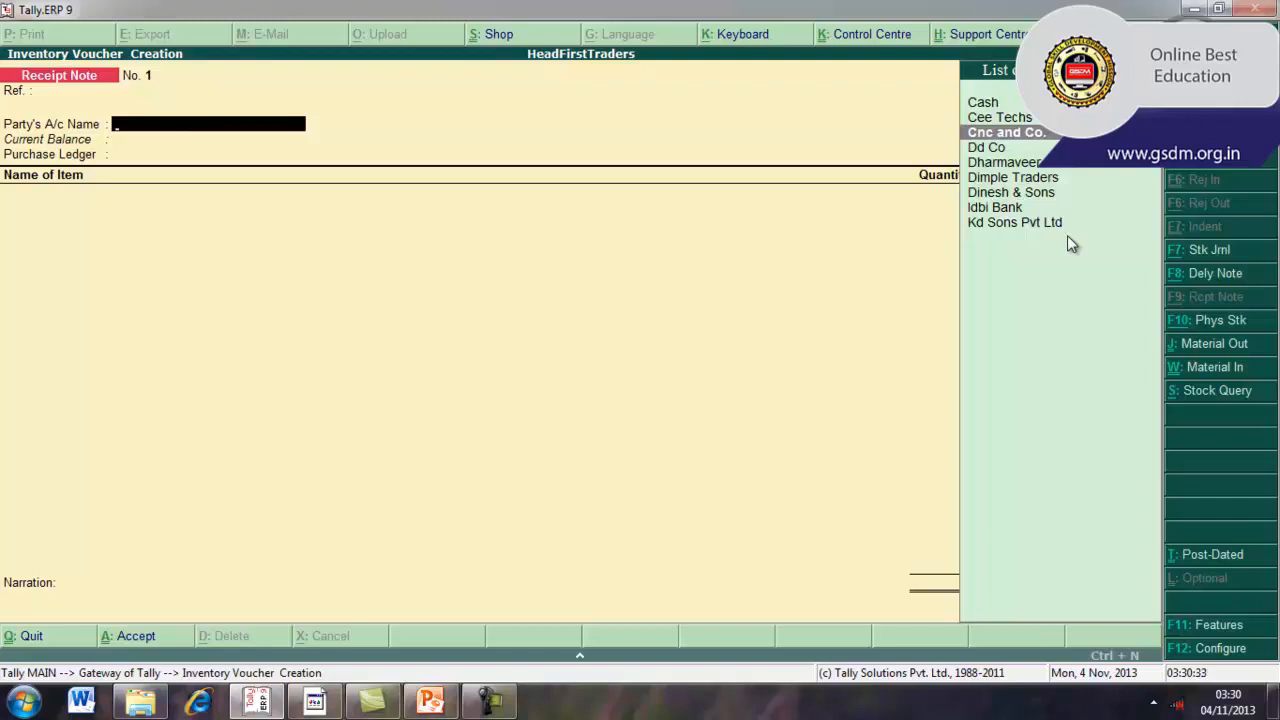
key(Return)
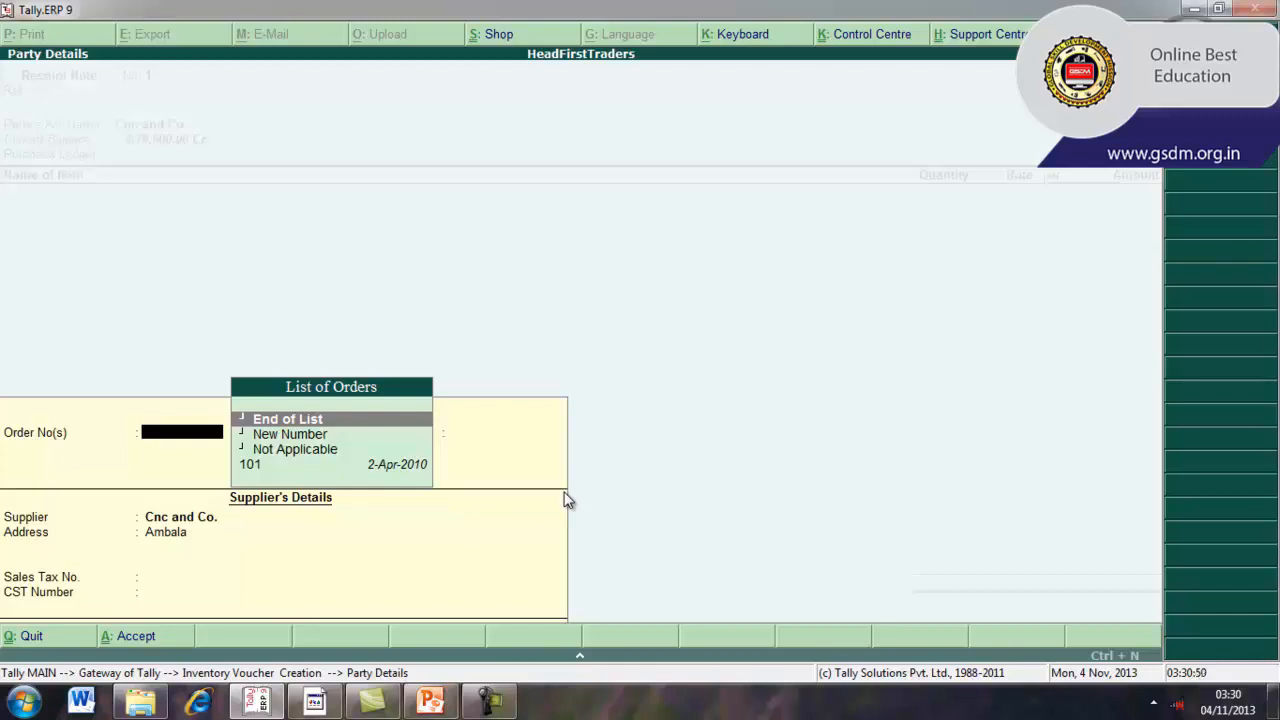
Link the receipt note to the supplier's purchase order dated 2-Apr-2010 and end the order list
key(Down)
key(Down)
key(Down)
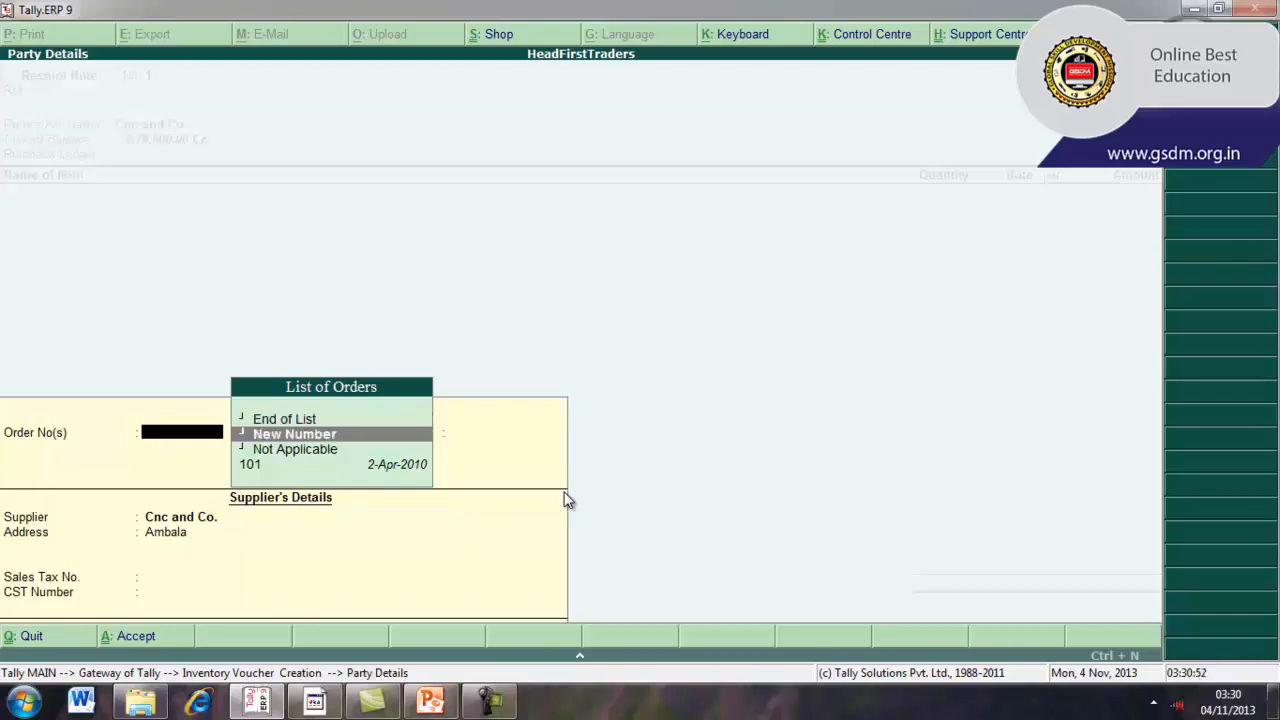
key(Return)
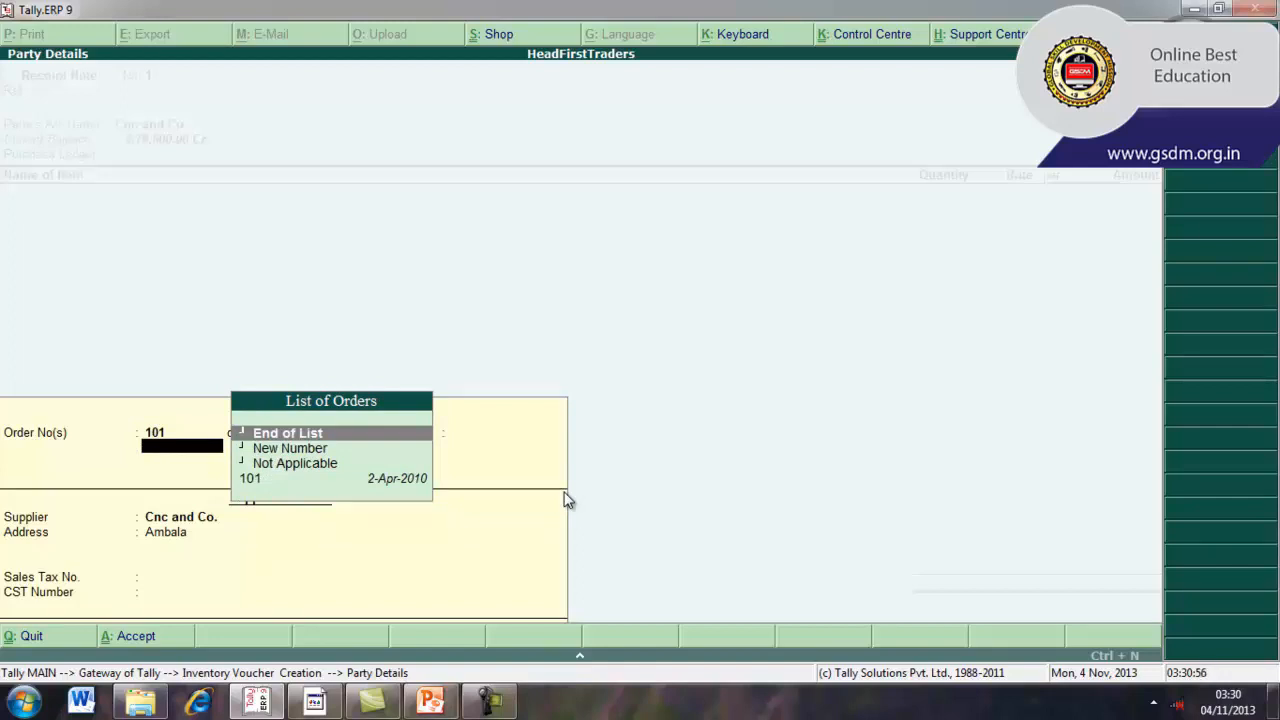
key(Return)
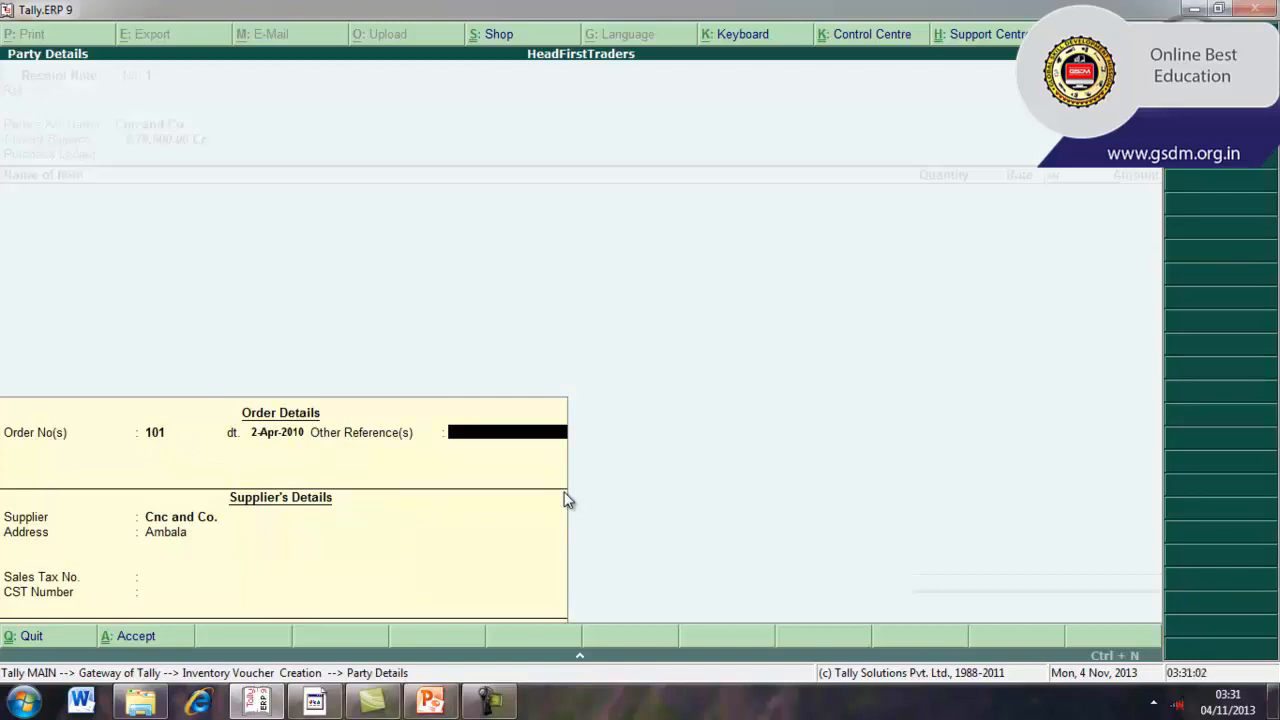
Leave the other reference, sales tax and CST number fields blank and accept Purchase as the purchase ledger
key(Return)
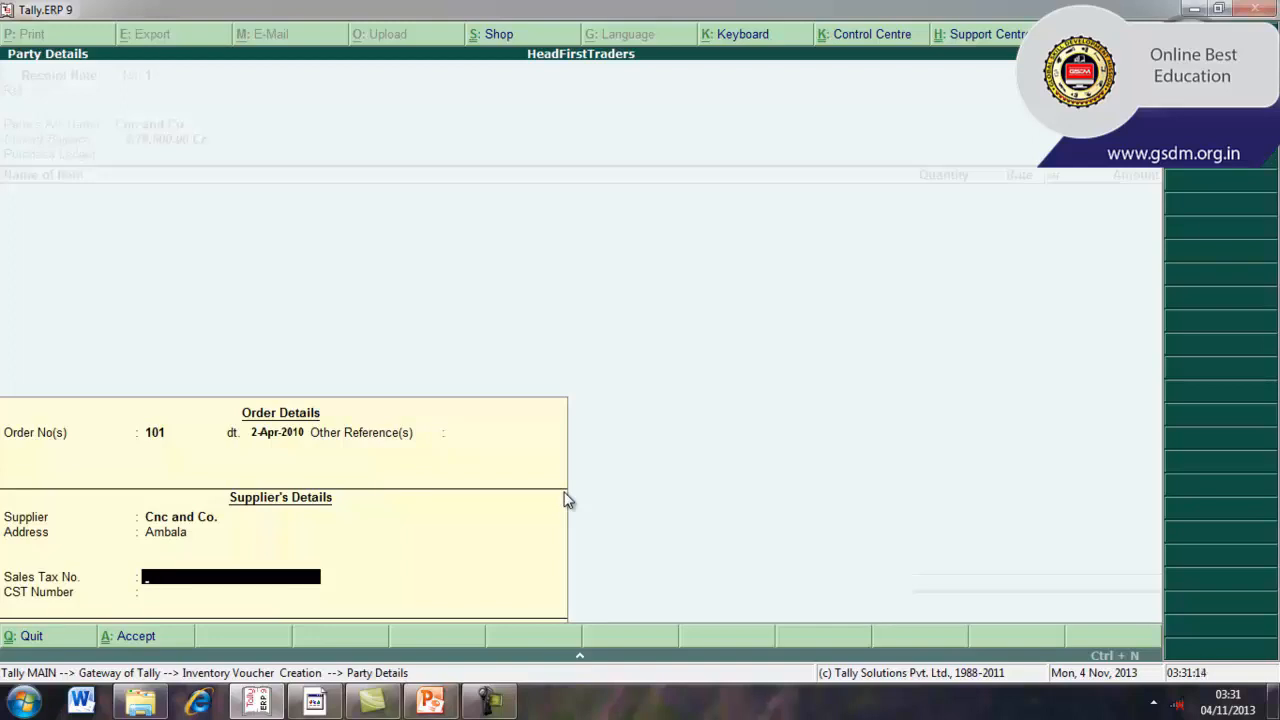
key(Return)
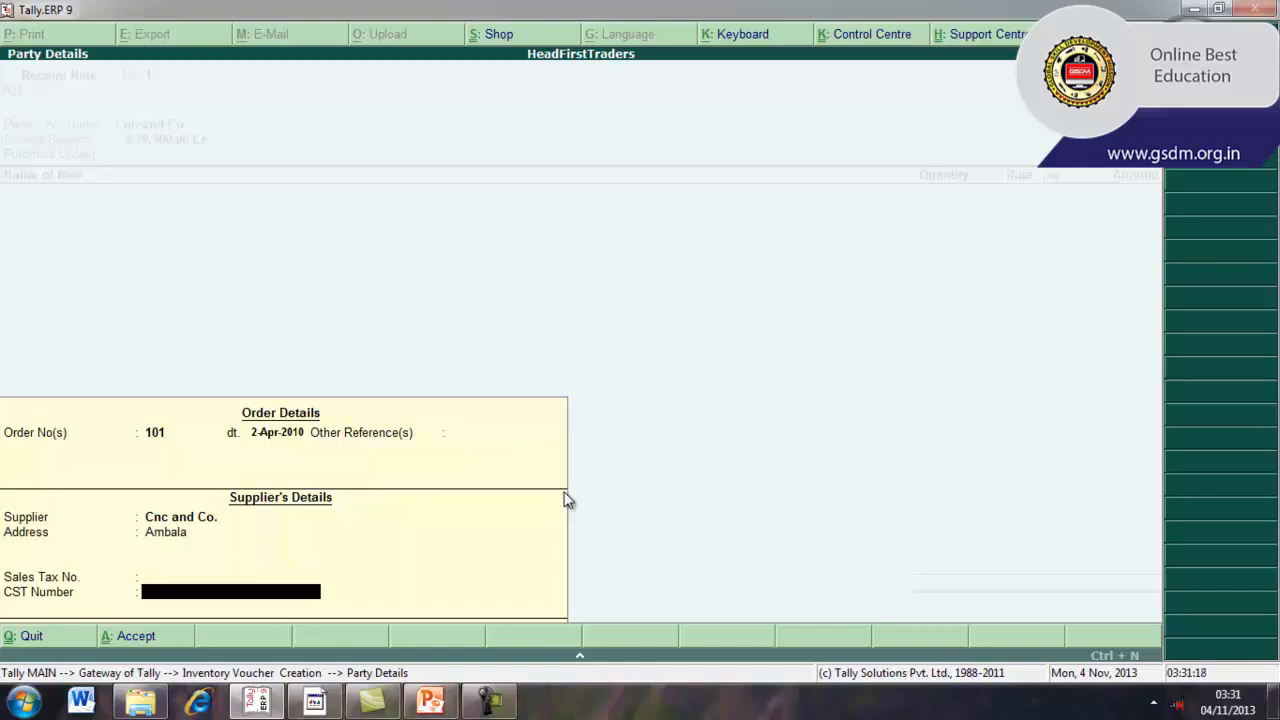
key(Return)
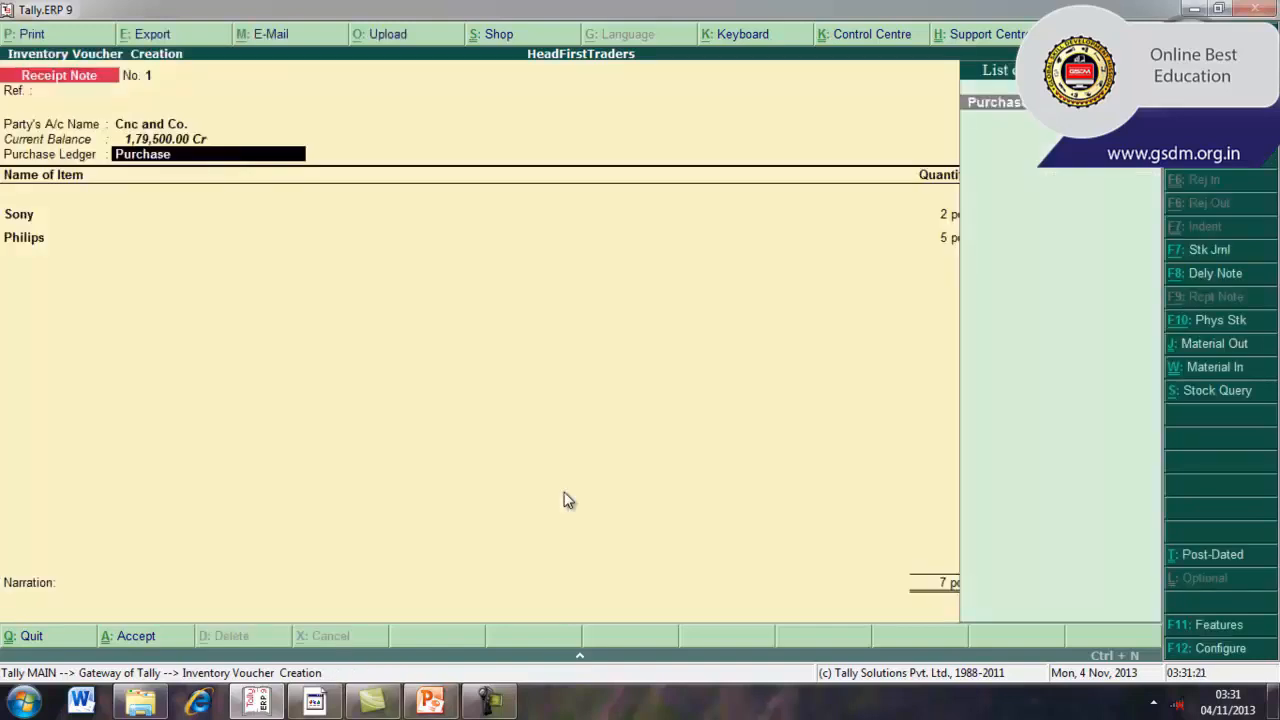
key(Return)
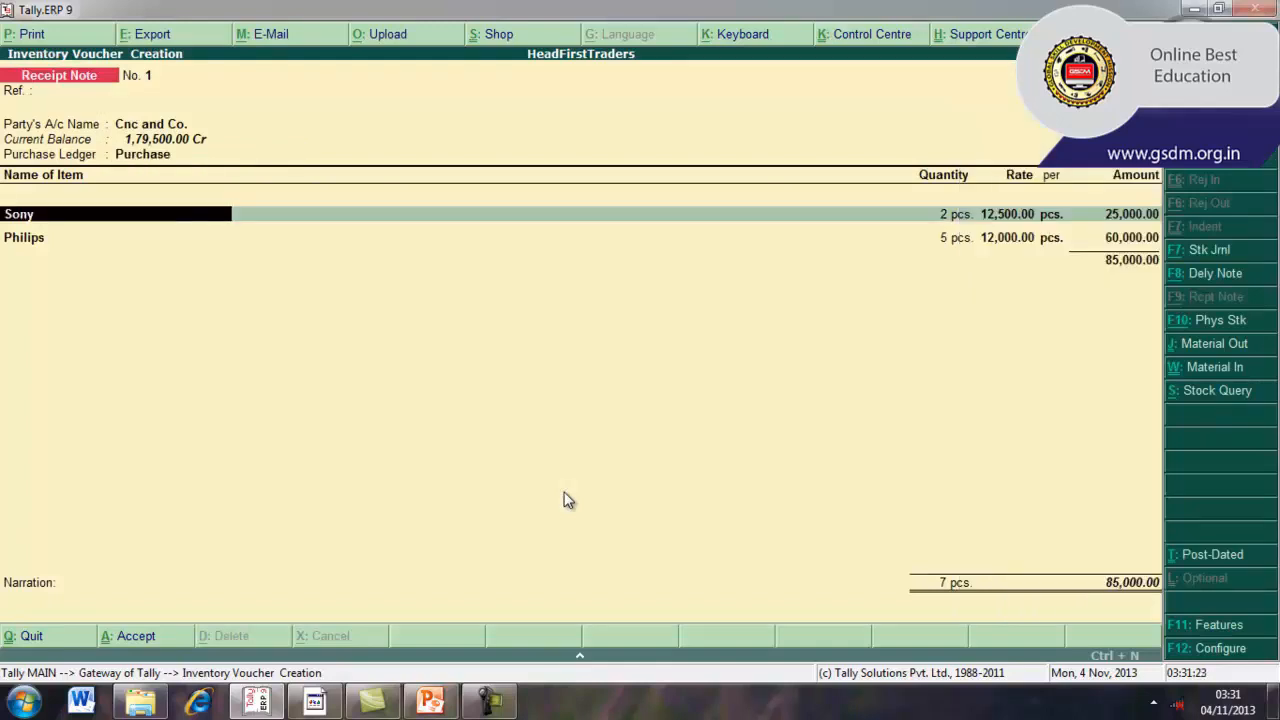